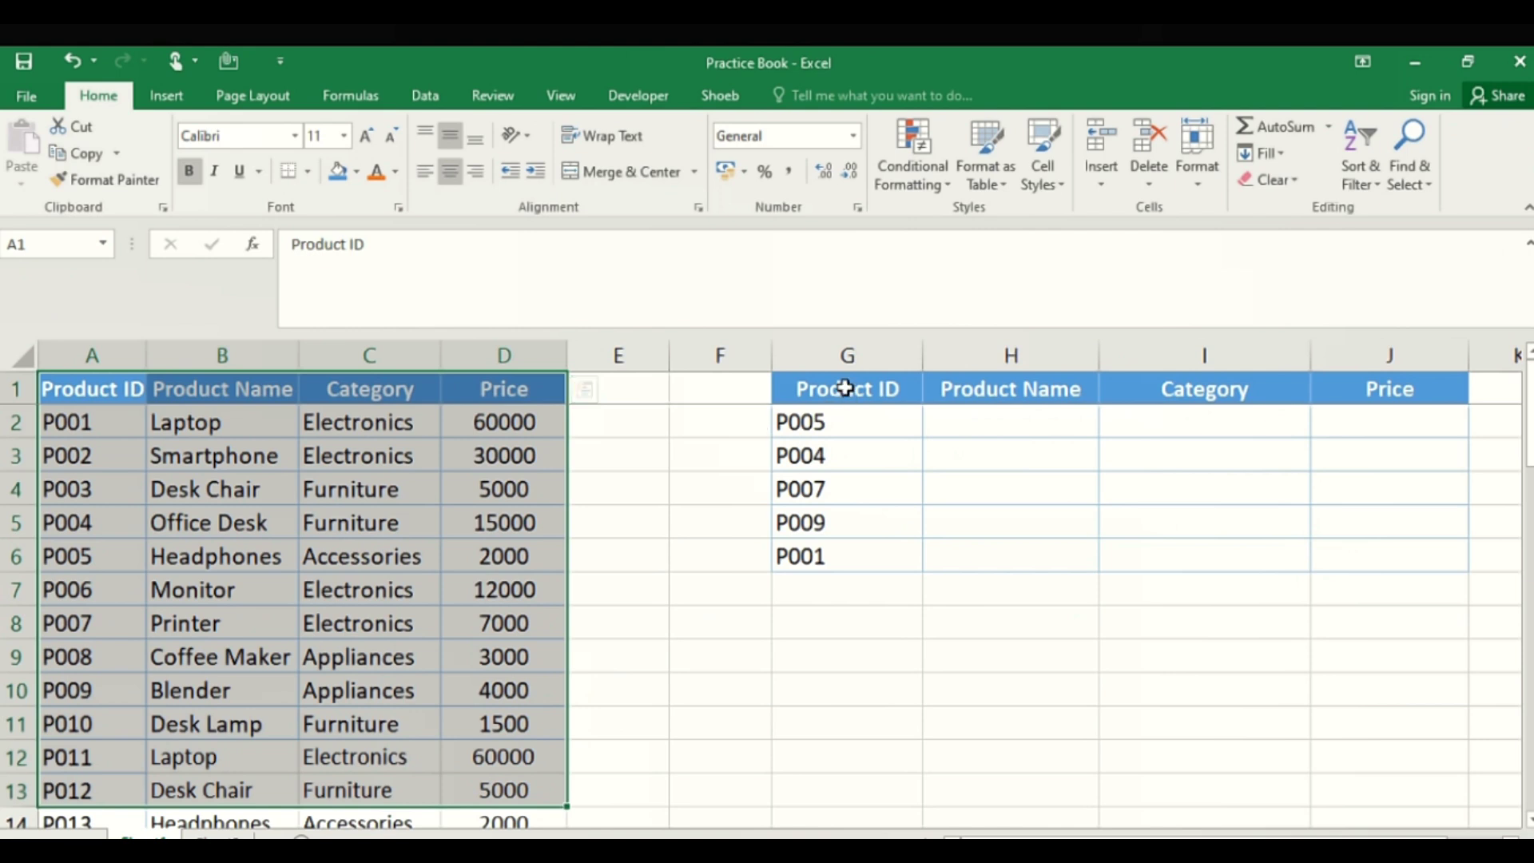
pyautogui.moveTo(839, 389); pyautogui.dragTo(1377, 562)
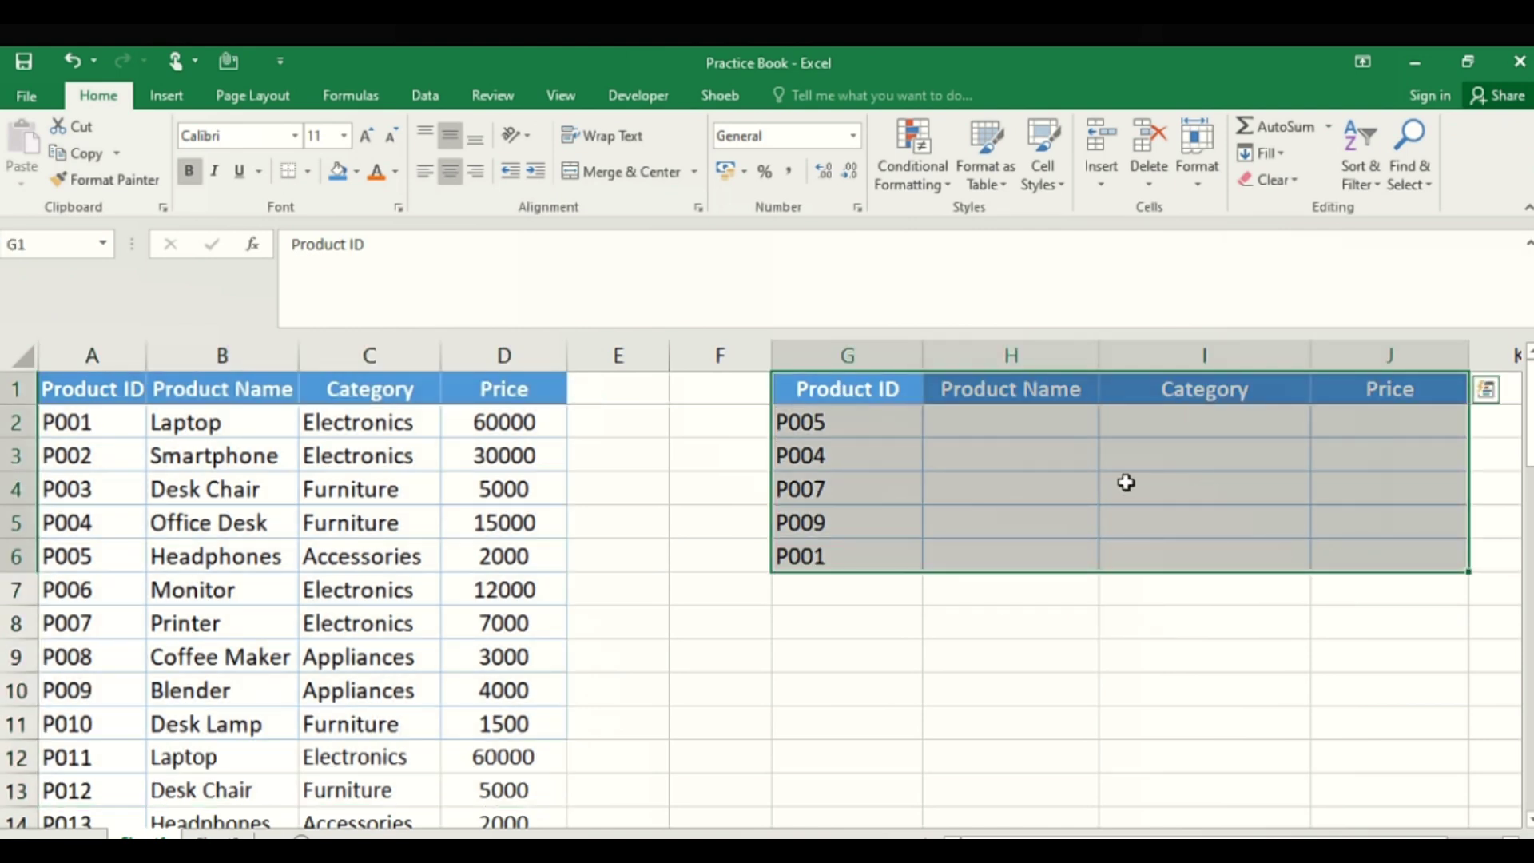
pyautogui.click(1010, 416)
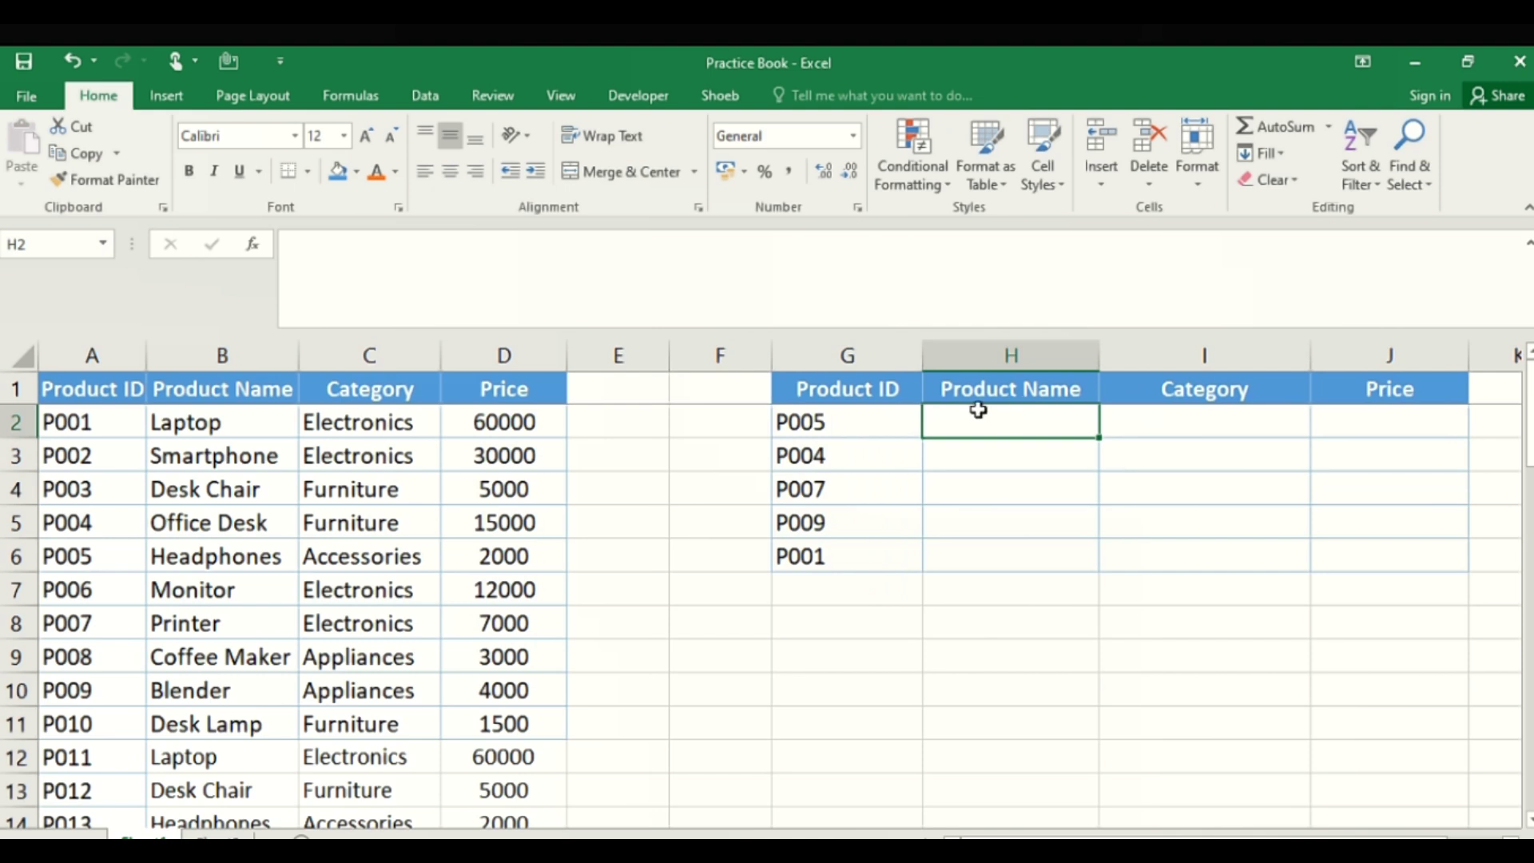
pyautogui.click(869, 411)
pyautogui.moveTo(902, 467); pyautogui.dragTo(871, 558)
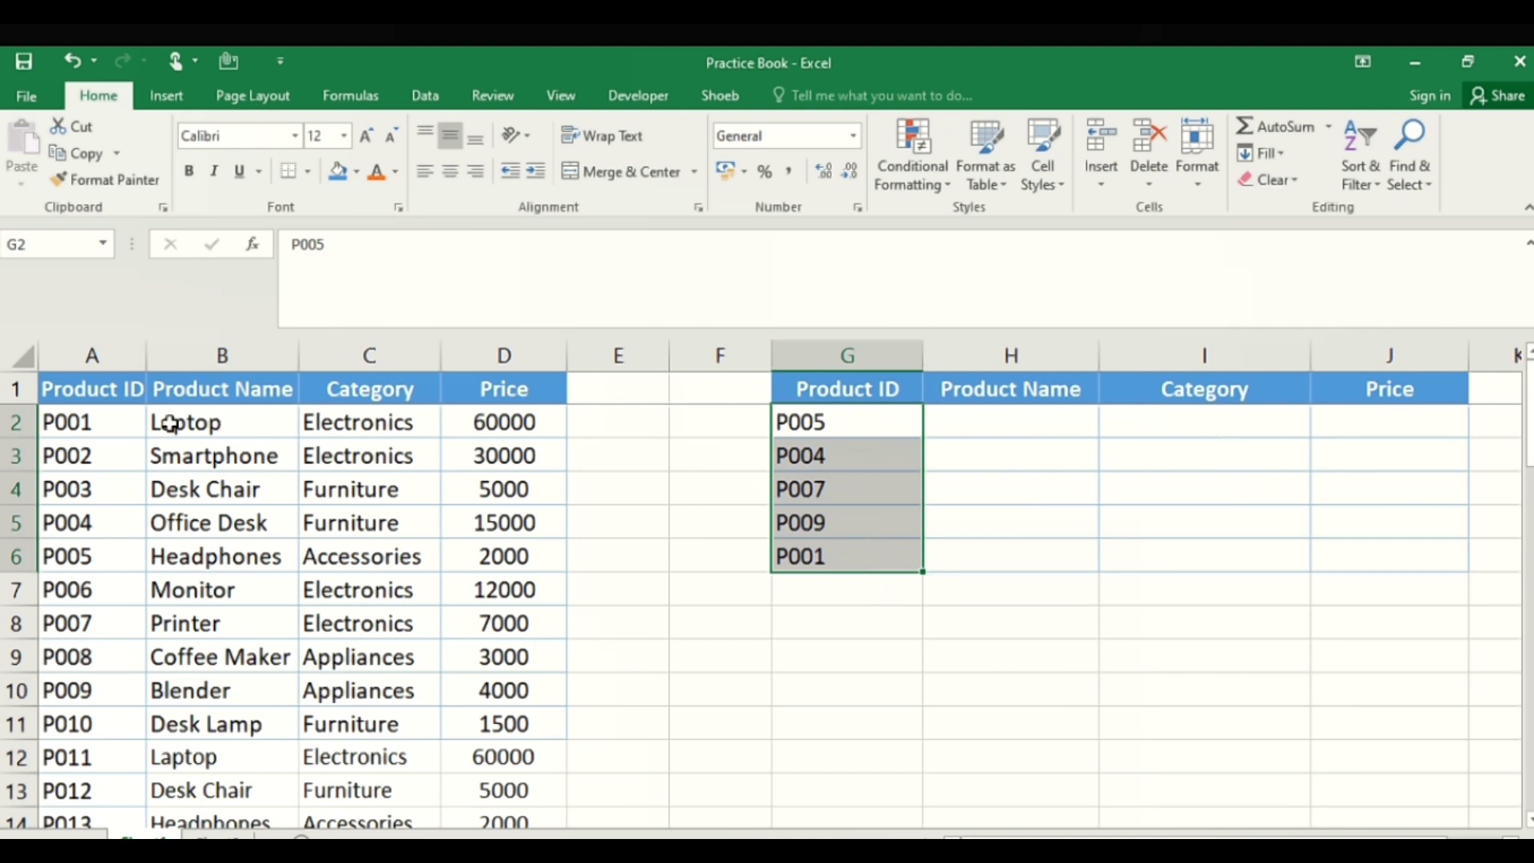
pyautogui.moveTo(120, 415); pyautogui.dragTo(489, 589)
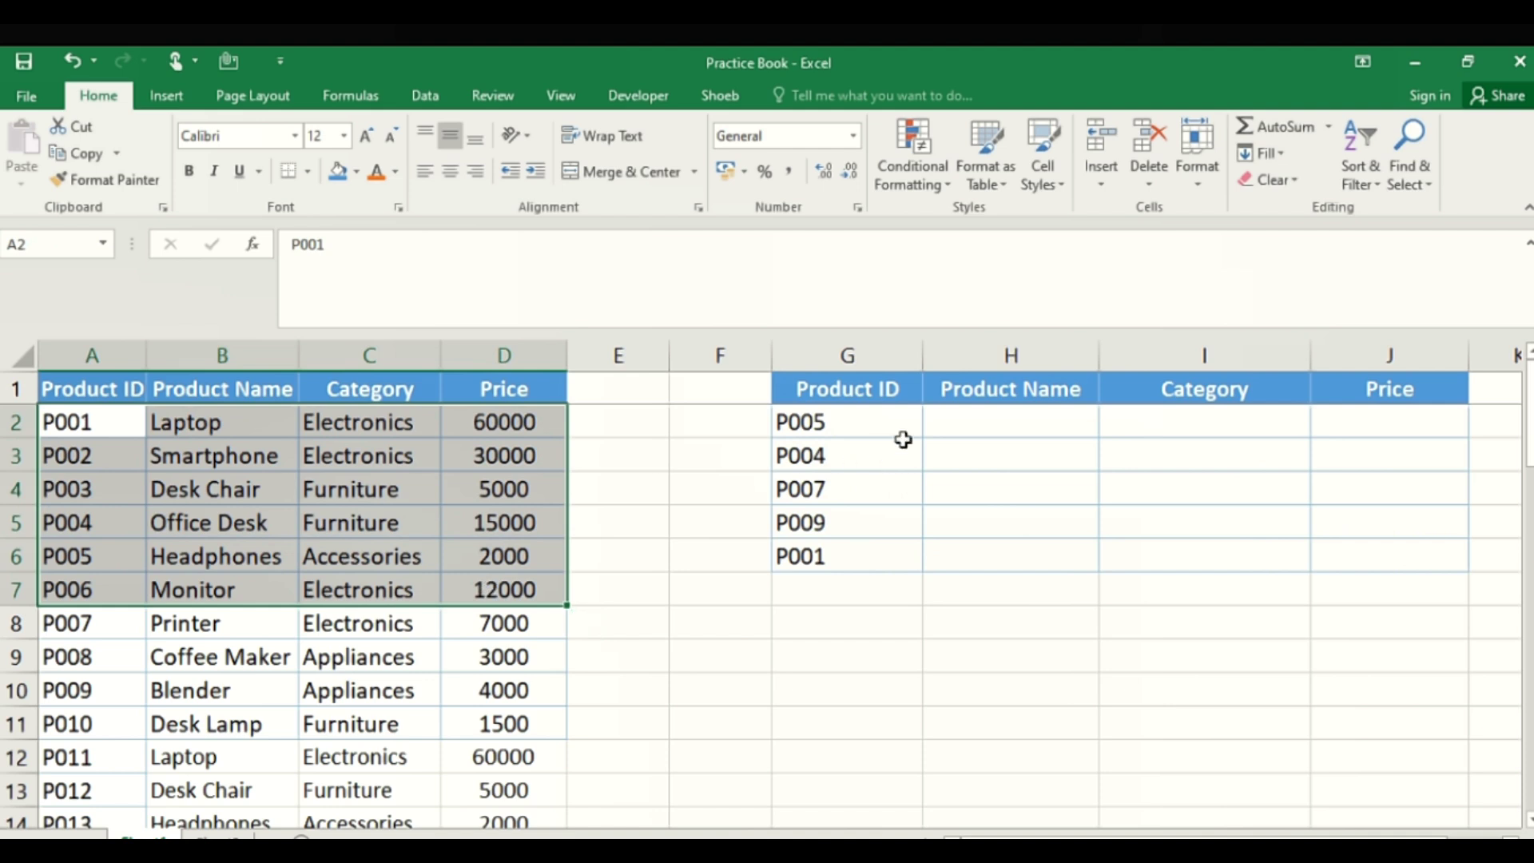
pyautogui.click(979, 424)
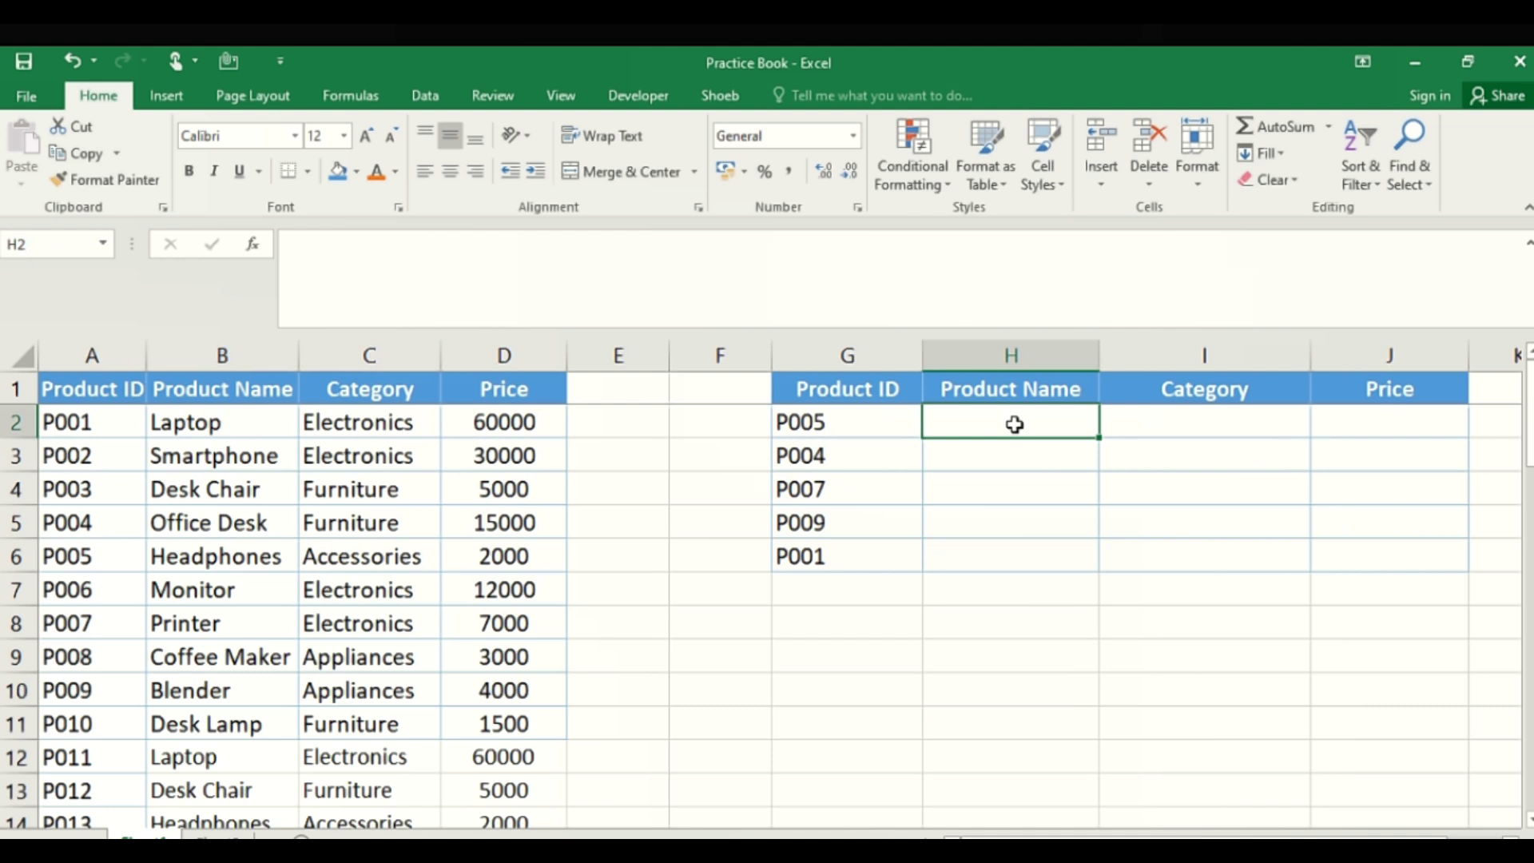
pyautogui.moveTo(966, 449); pyautogui.dragTo(956, 552)
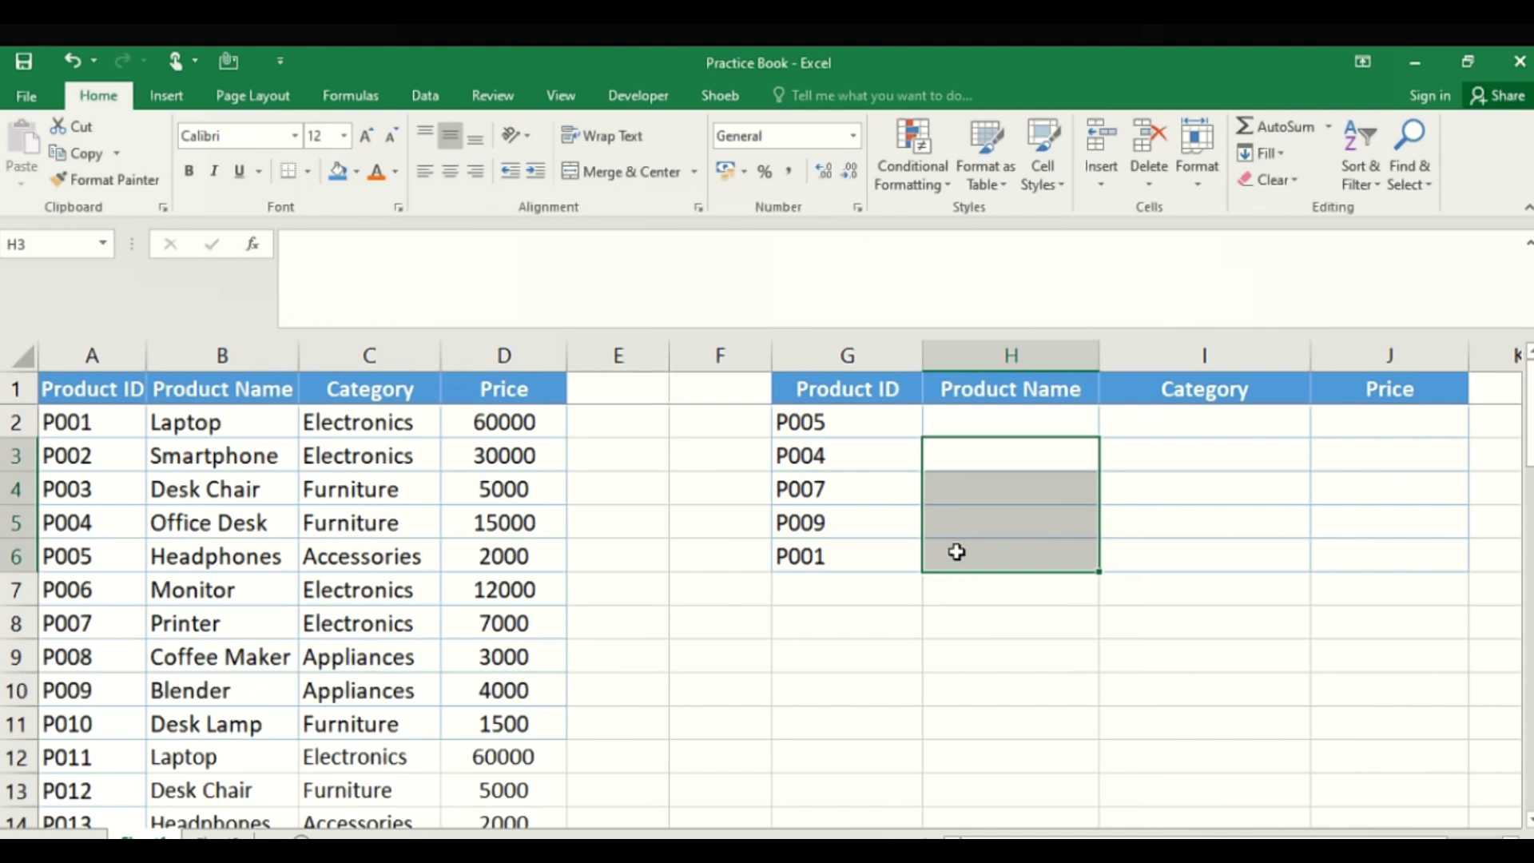
# Start a VLOOKUP formula in H2 with G2 as the lookup value and A2:D51 as the table array.
pyautogui.click(980, 421)
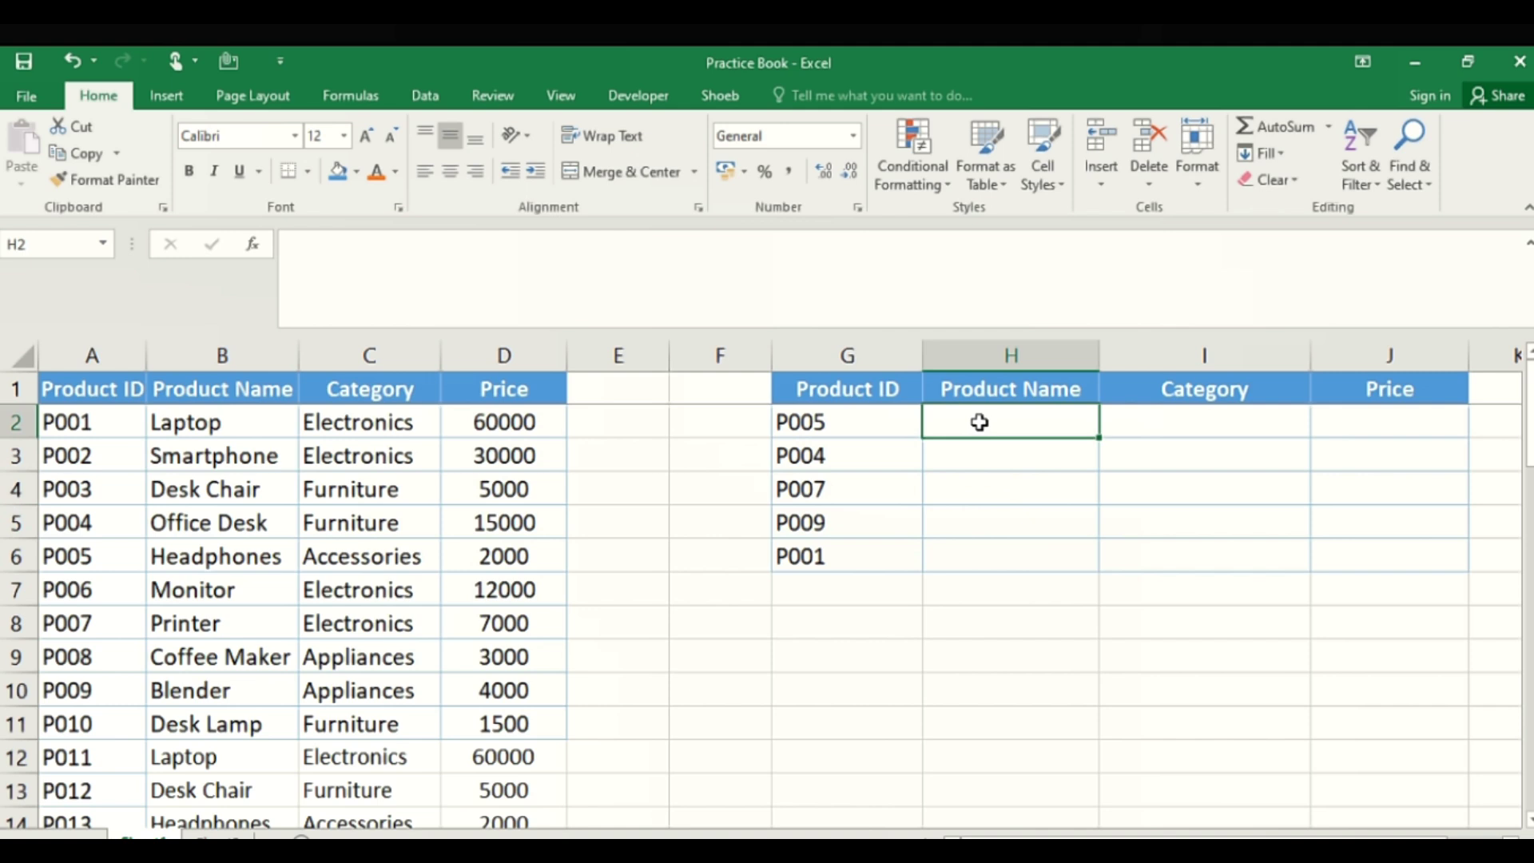
pyautogui.write('=')
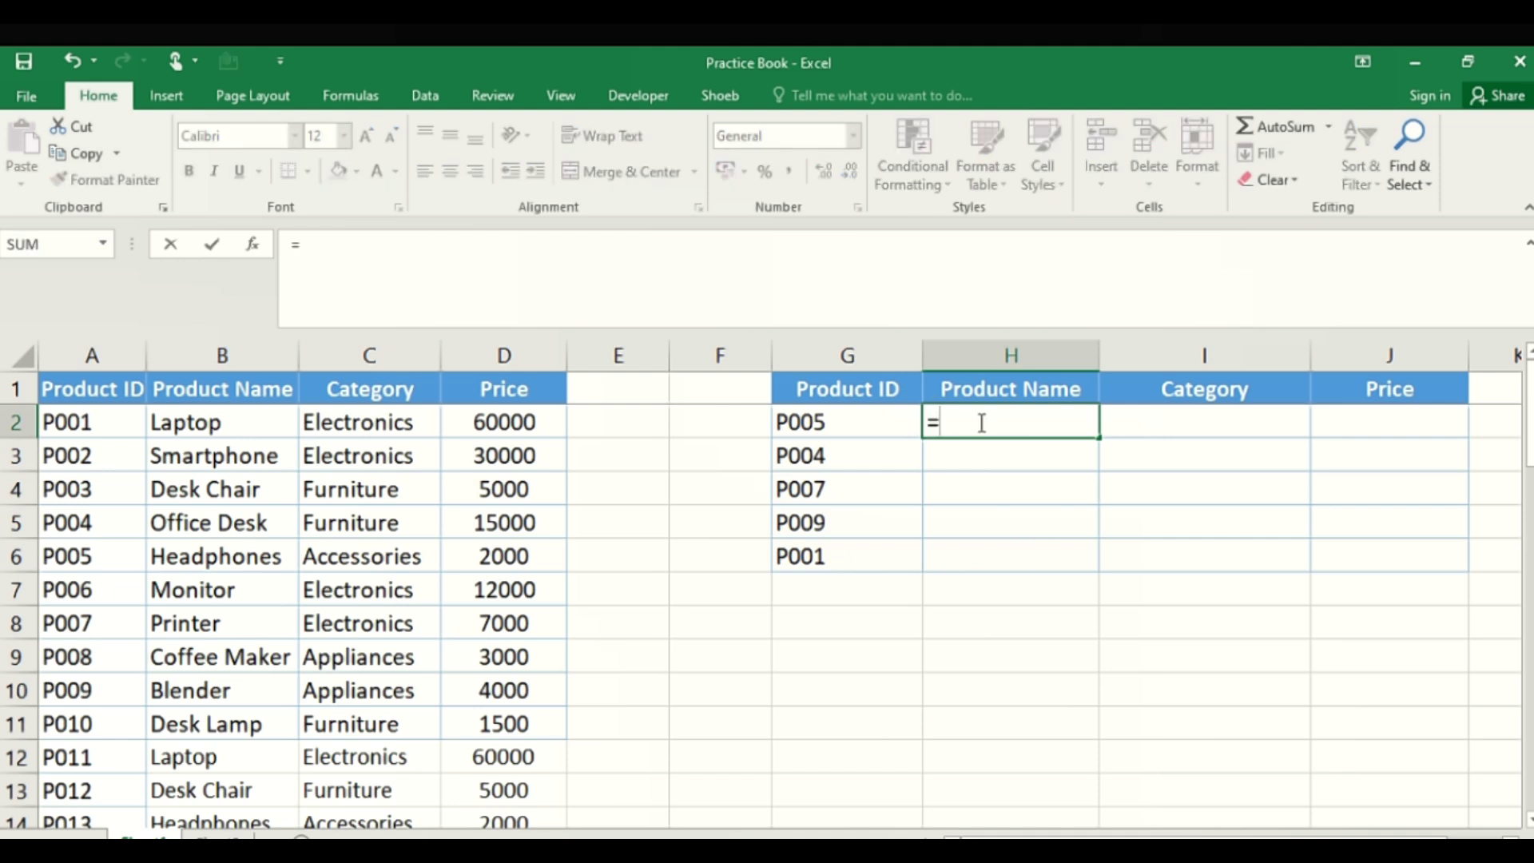
pyautogui.write('vloo')
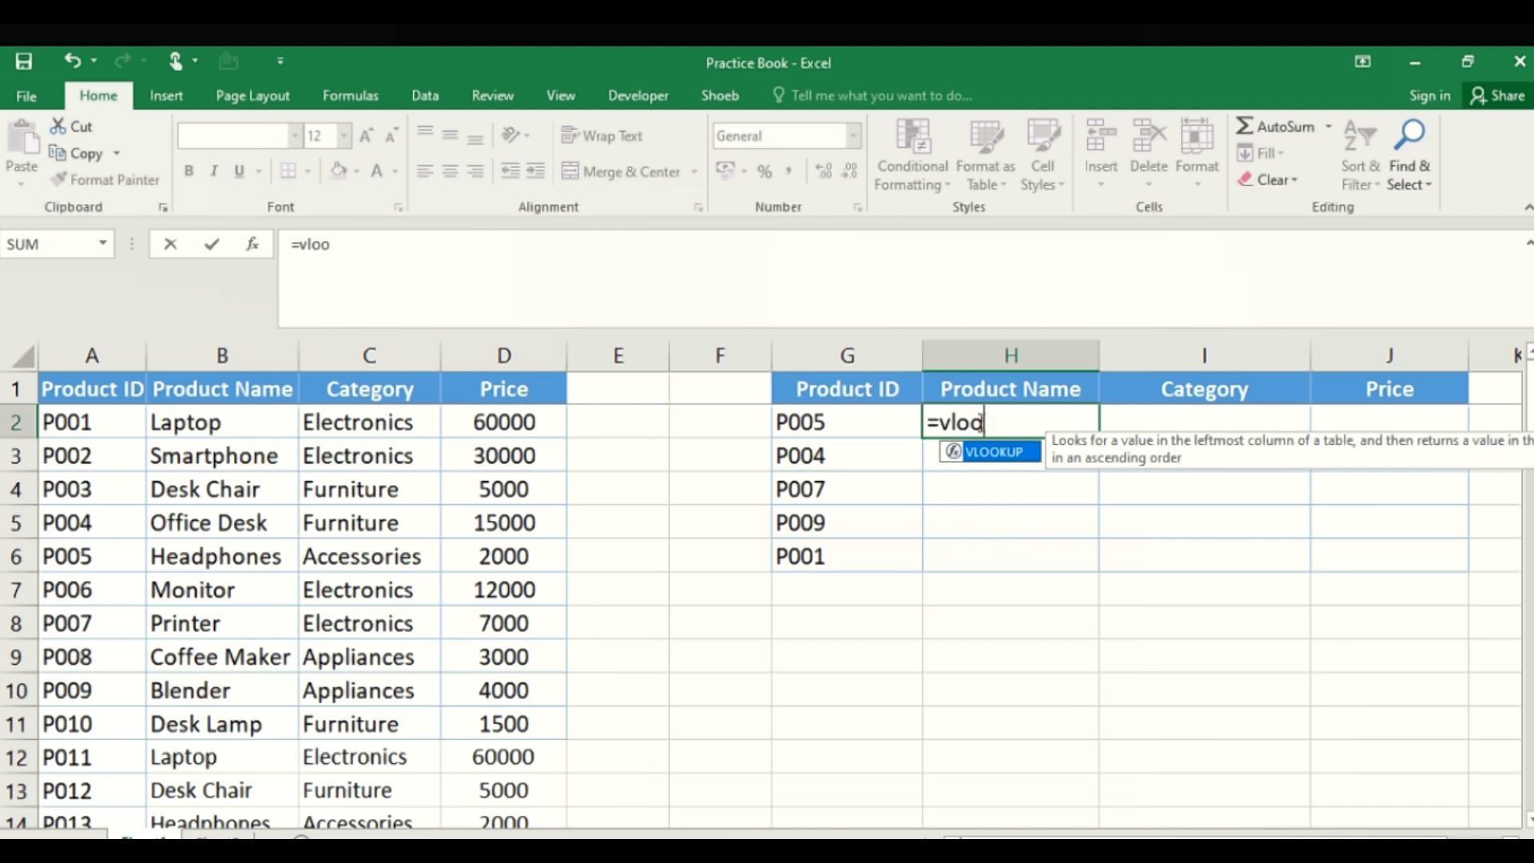
pyautogui.press('Tab')
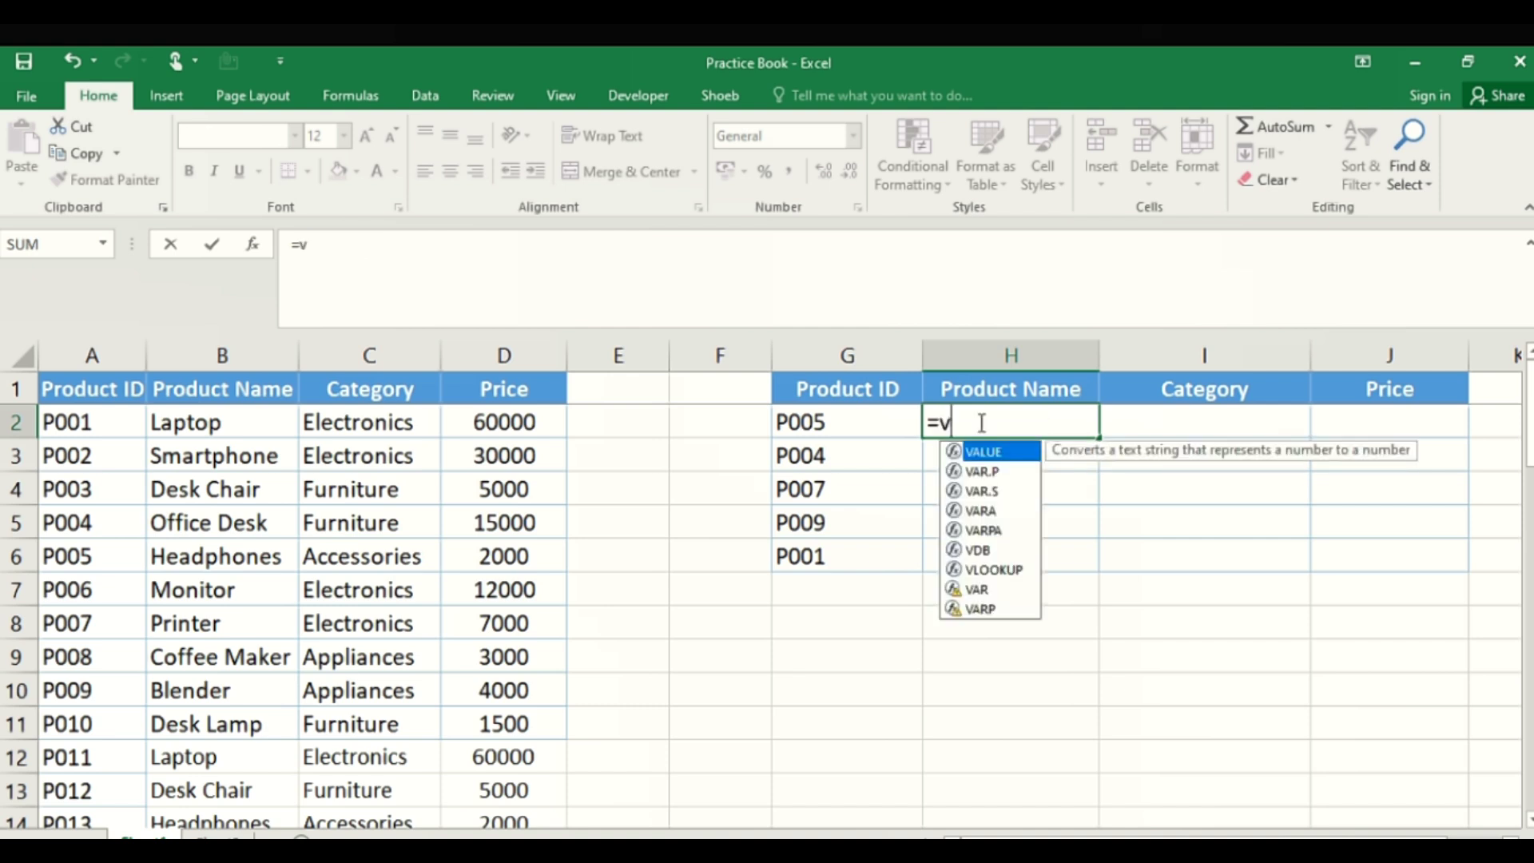
pyautogui.write('loo')
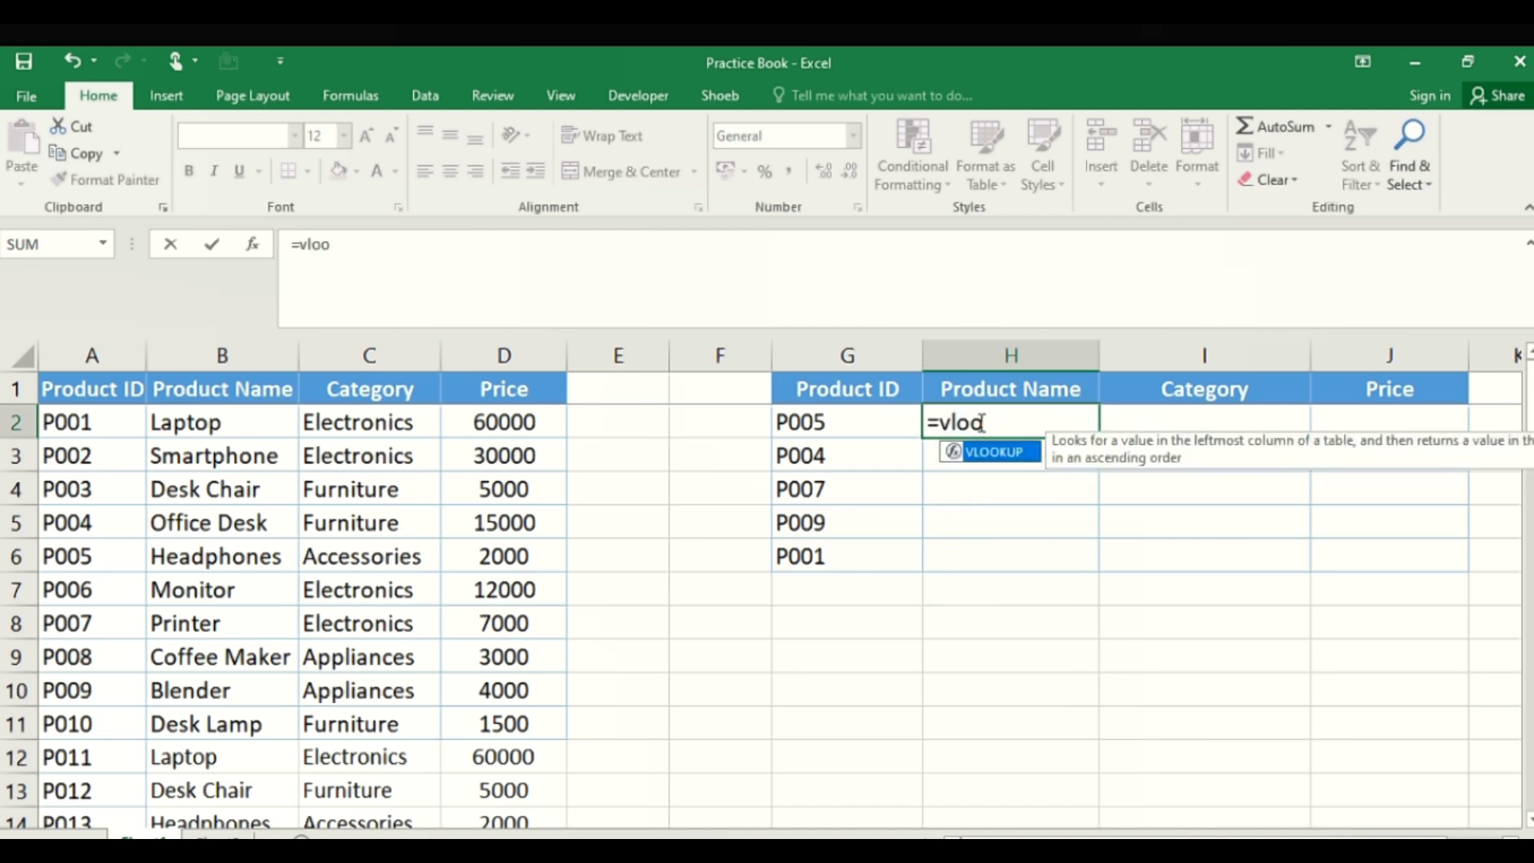
pyautogui.press('Tab')
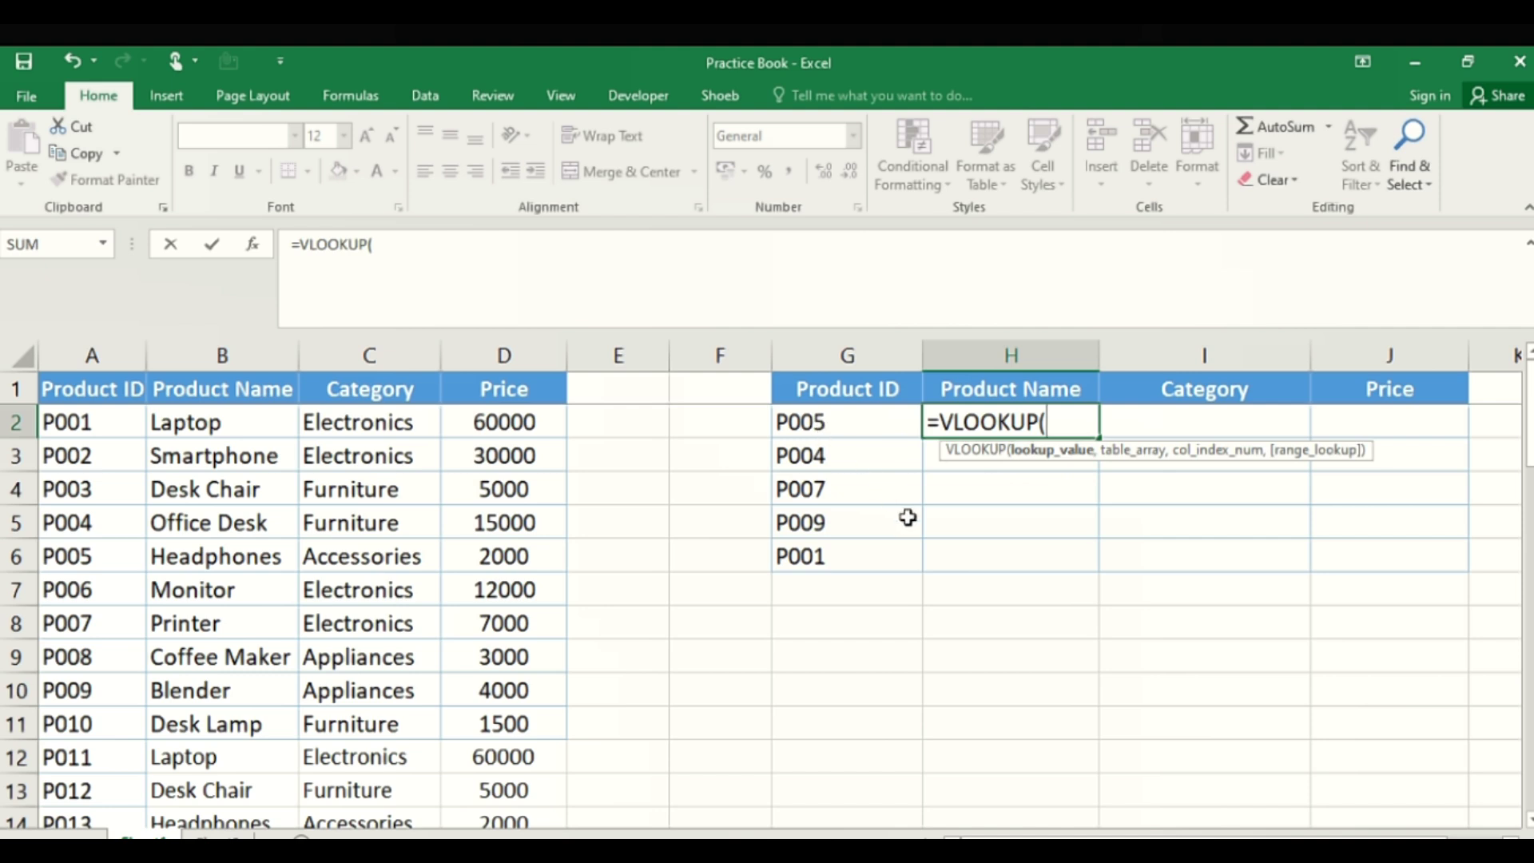
pyautogui.click(870, 419)
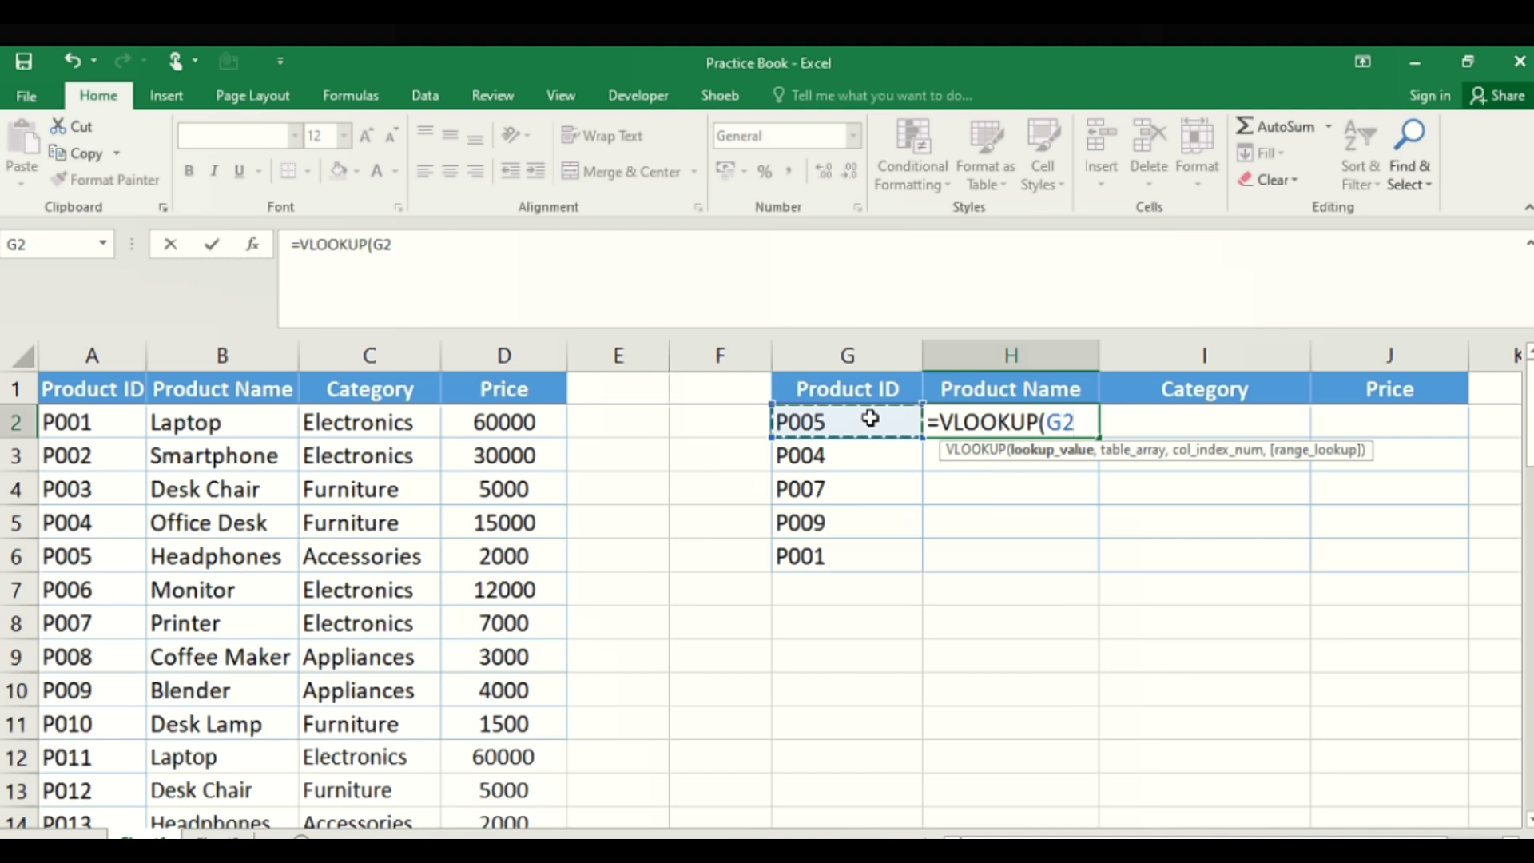
pyautogui.write(',')
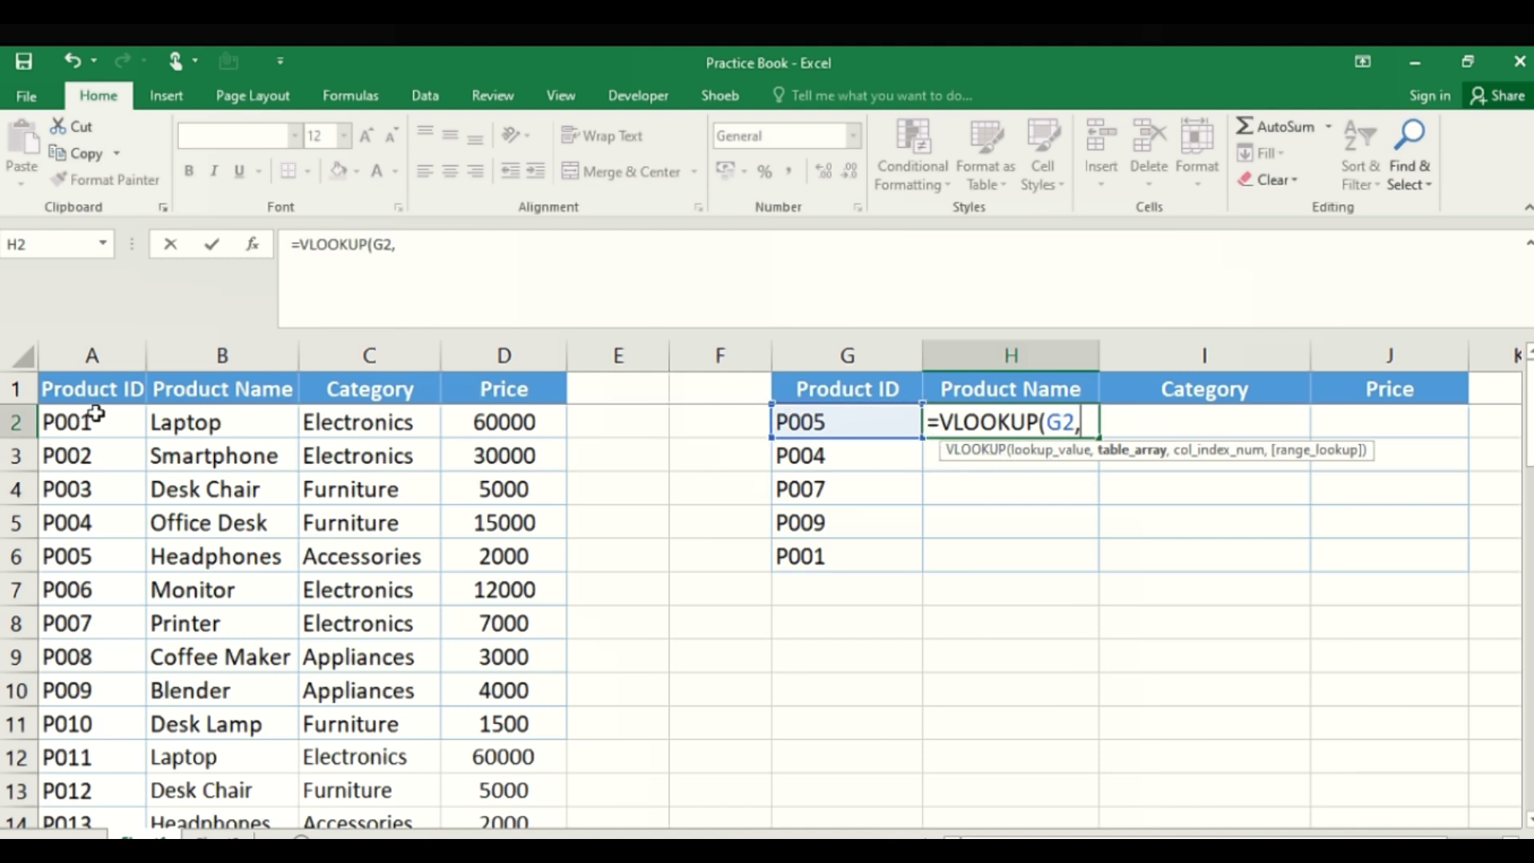
pyautogui.moveTo(96, 413); pyautogui.dragTo(530, 791)
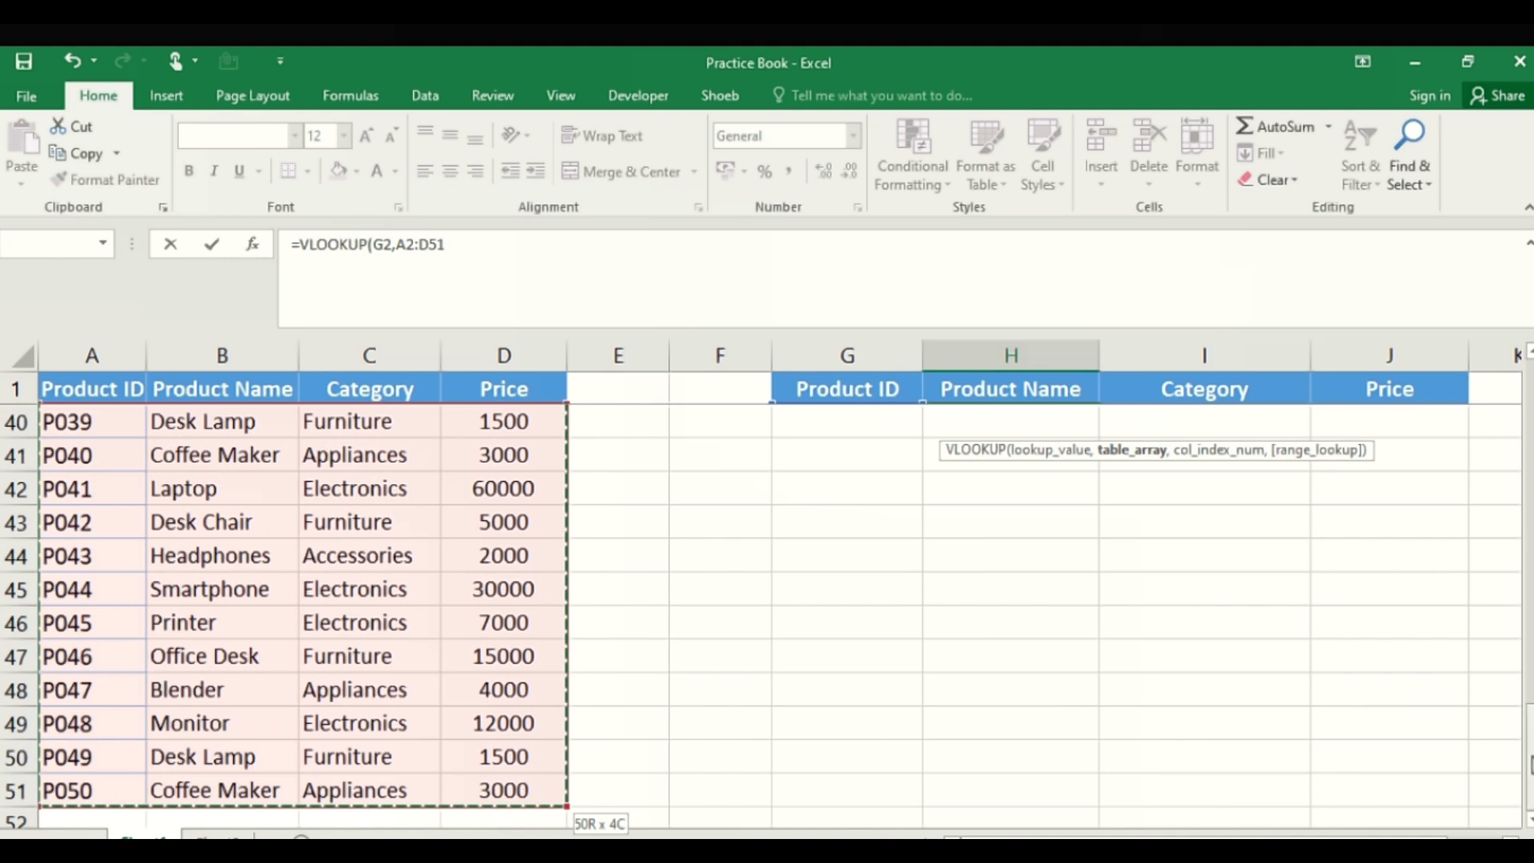
pyautogui.moveTo(1529, 755); pyautogui.dragTo(1529, 409)
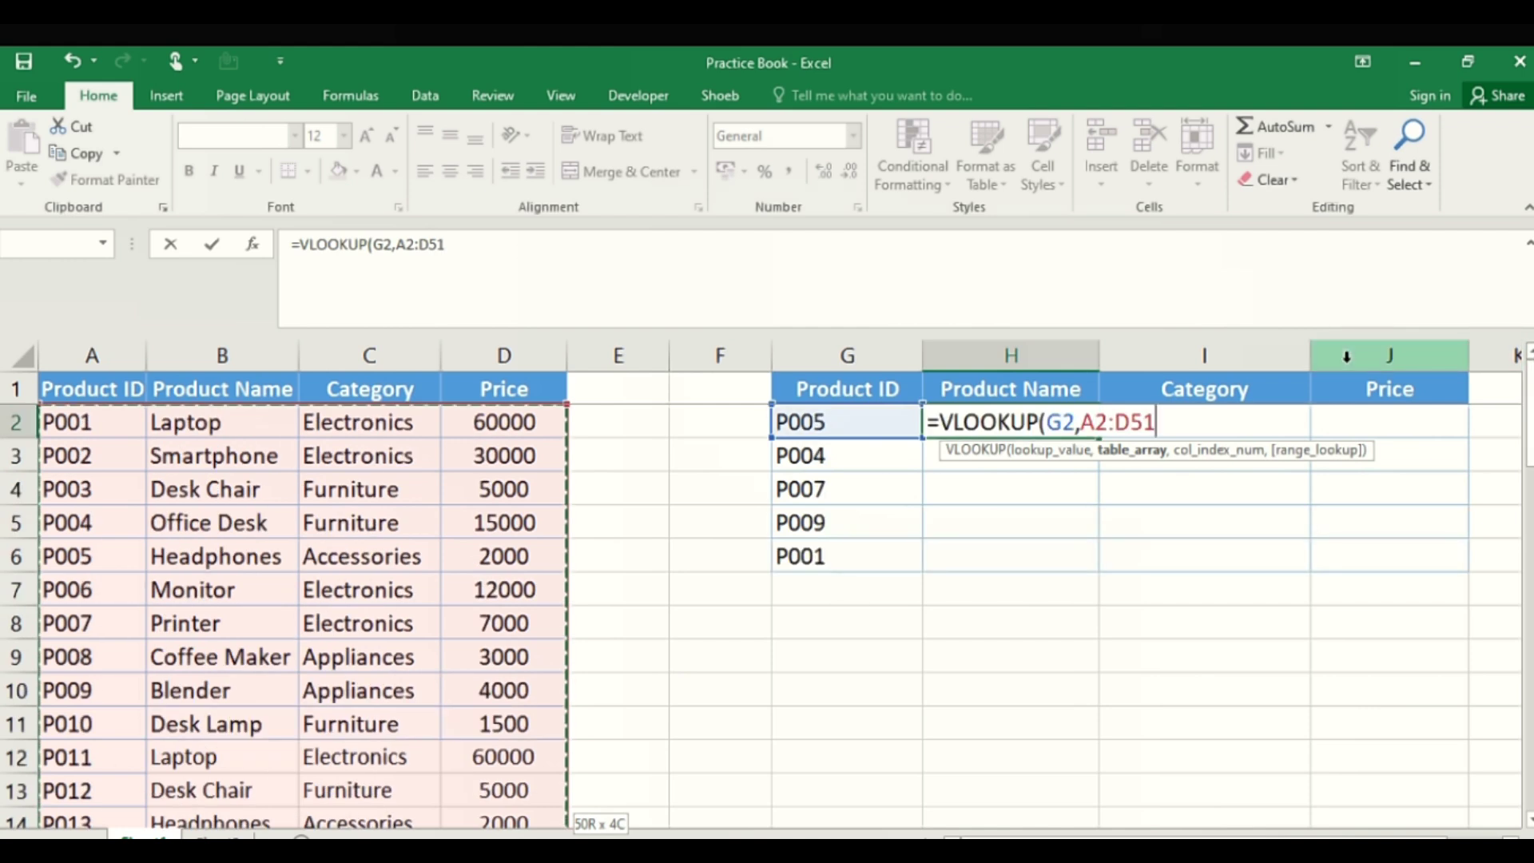
pyautogui.write(',')
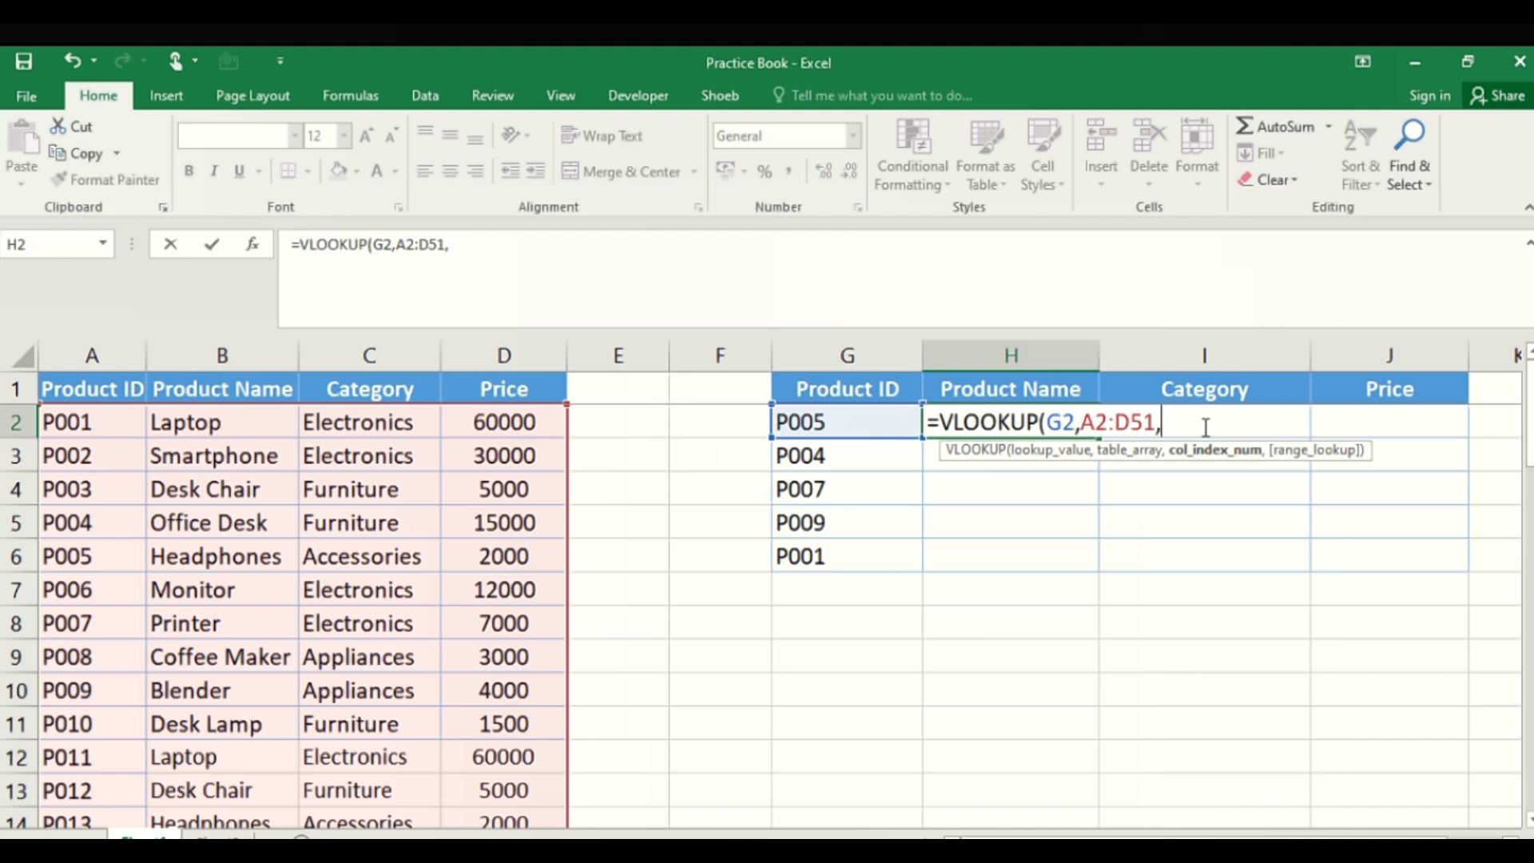
# Complete the H2 VLOOKUP formula with column index 2 and FALSE for an exact match.
pyautogui.write('2')
pyautogui.write(',')
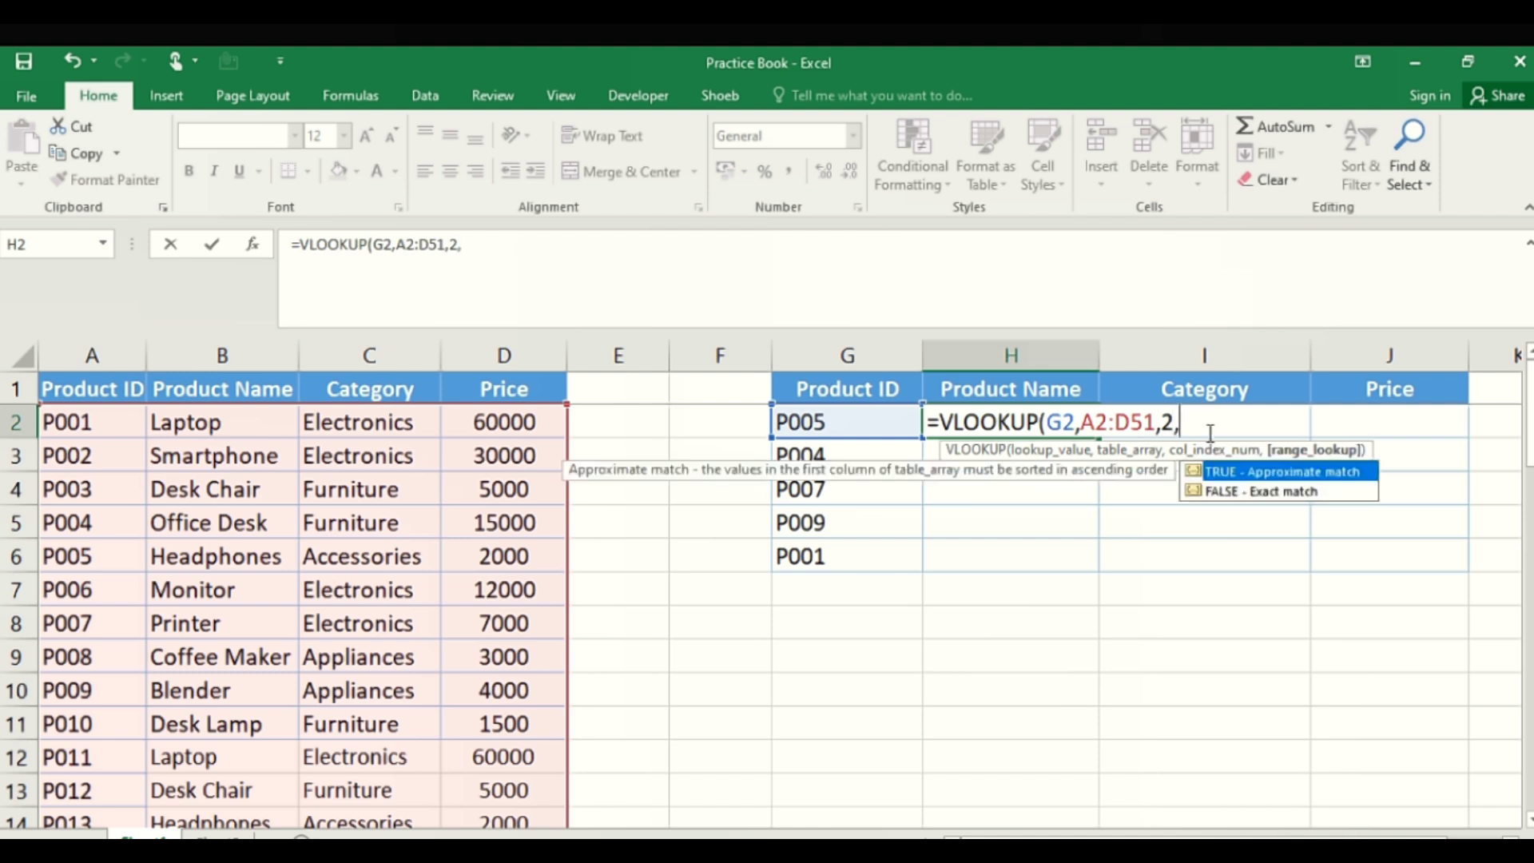
pyautogui.click(1286, 493)
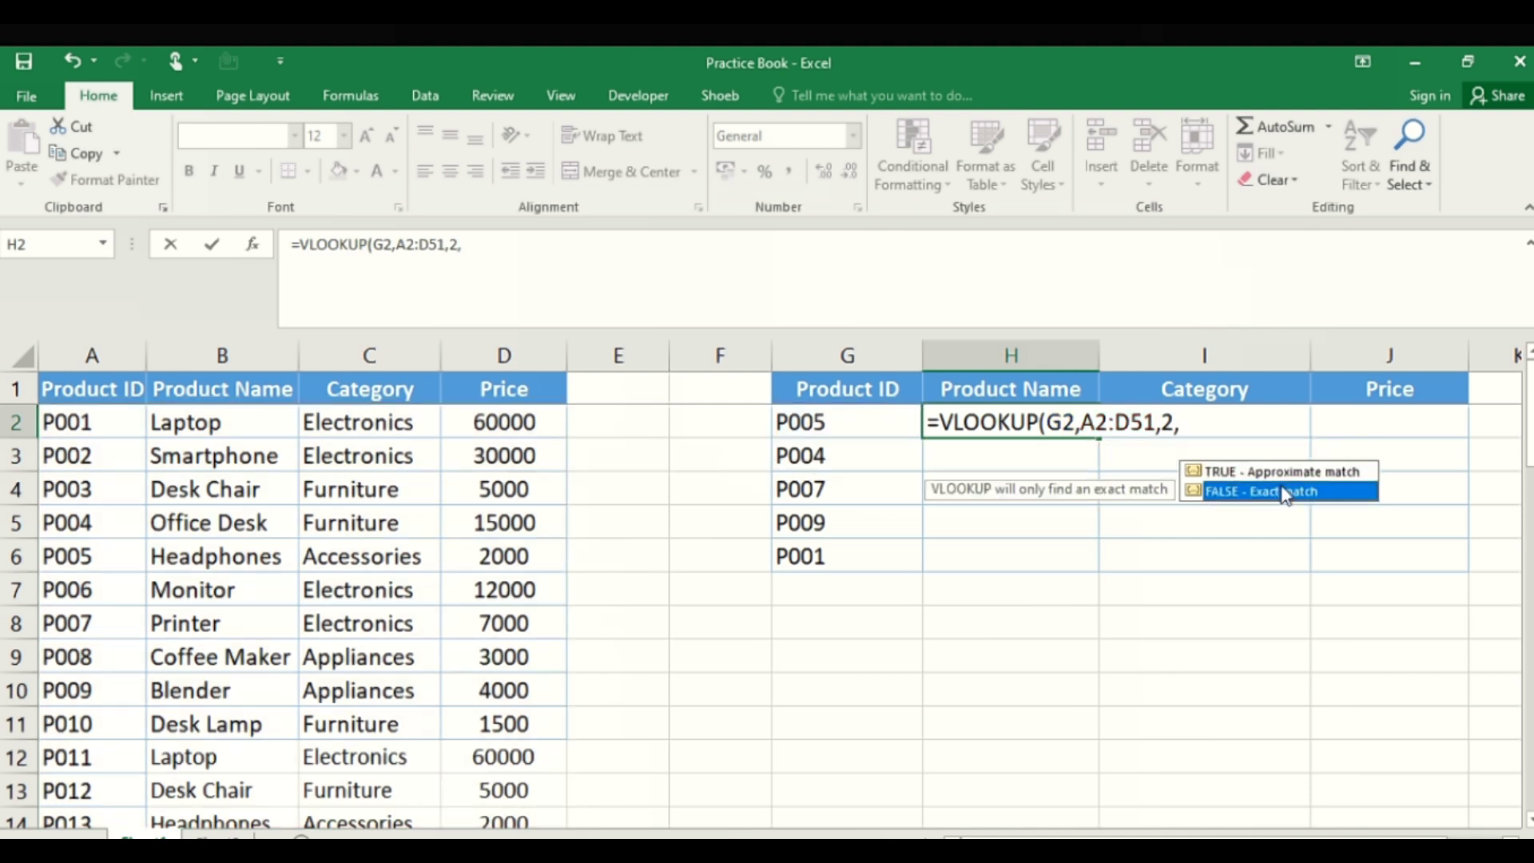
pyautogui.doubleClick(1284, 492)
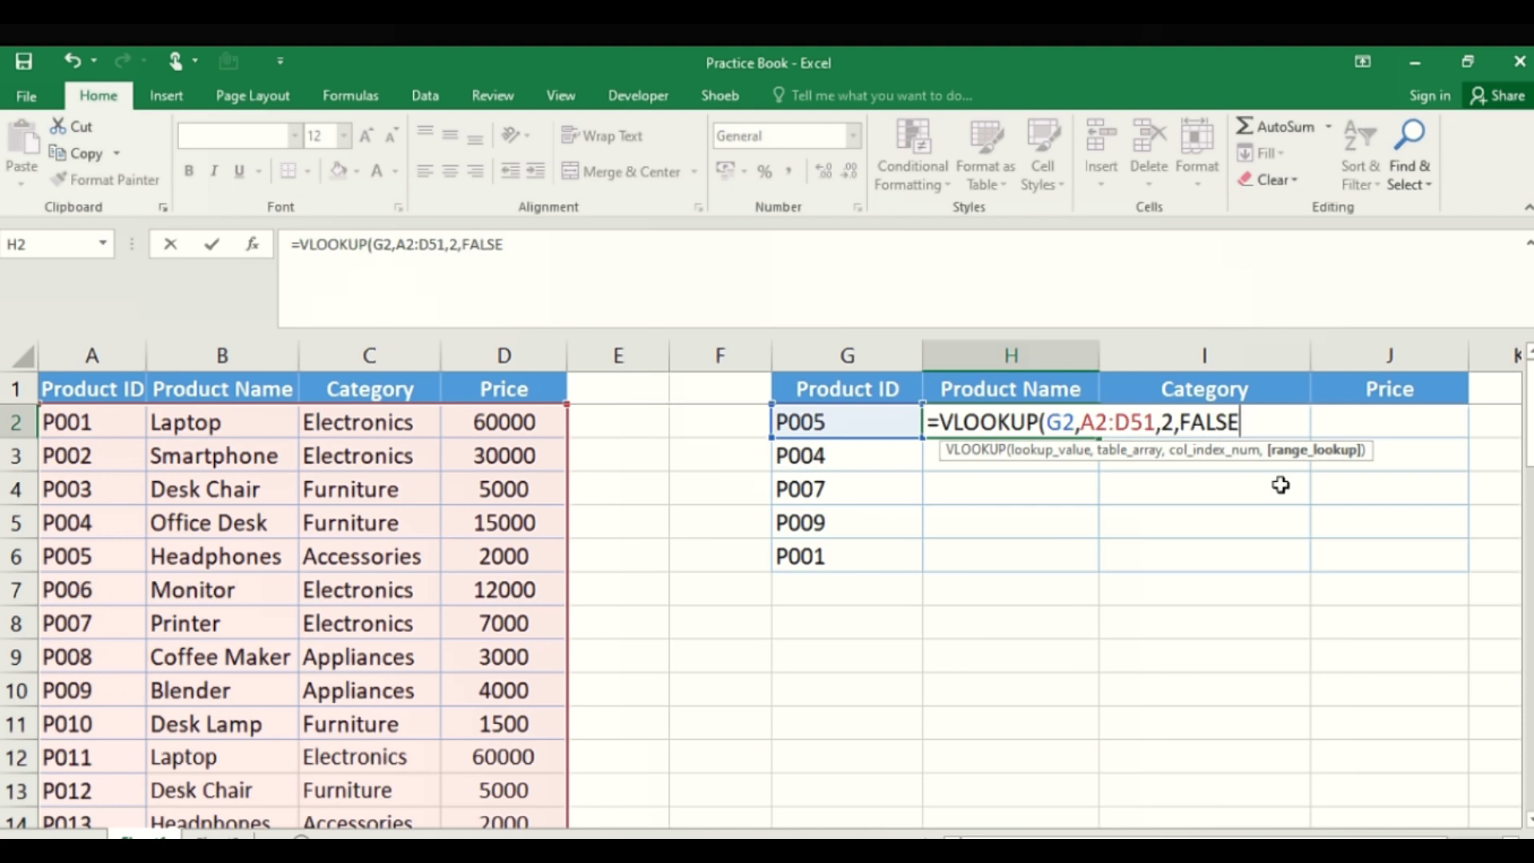
pyautogui.write(')')
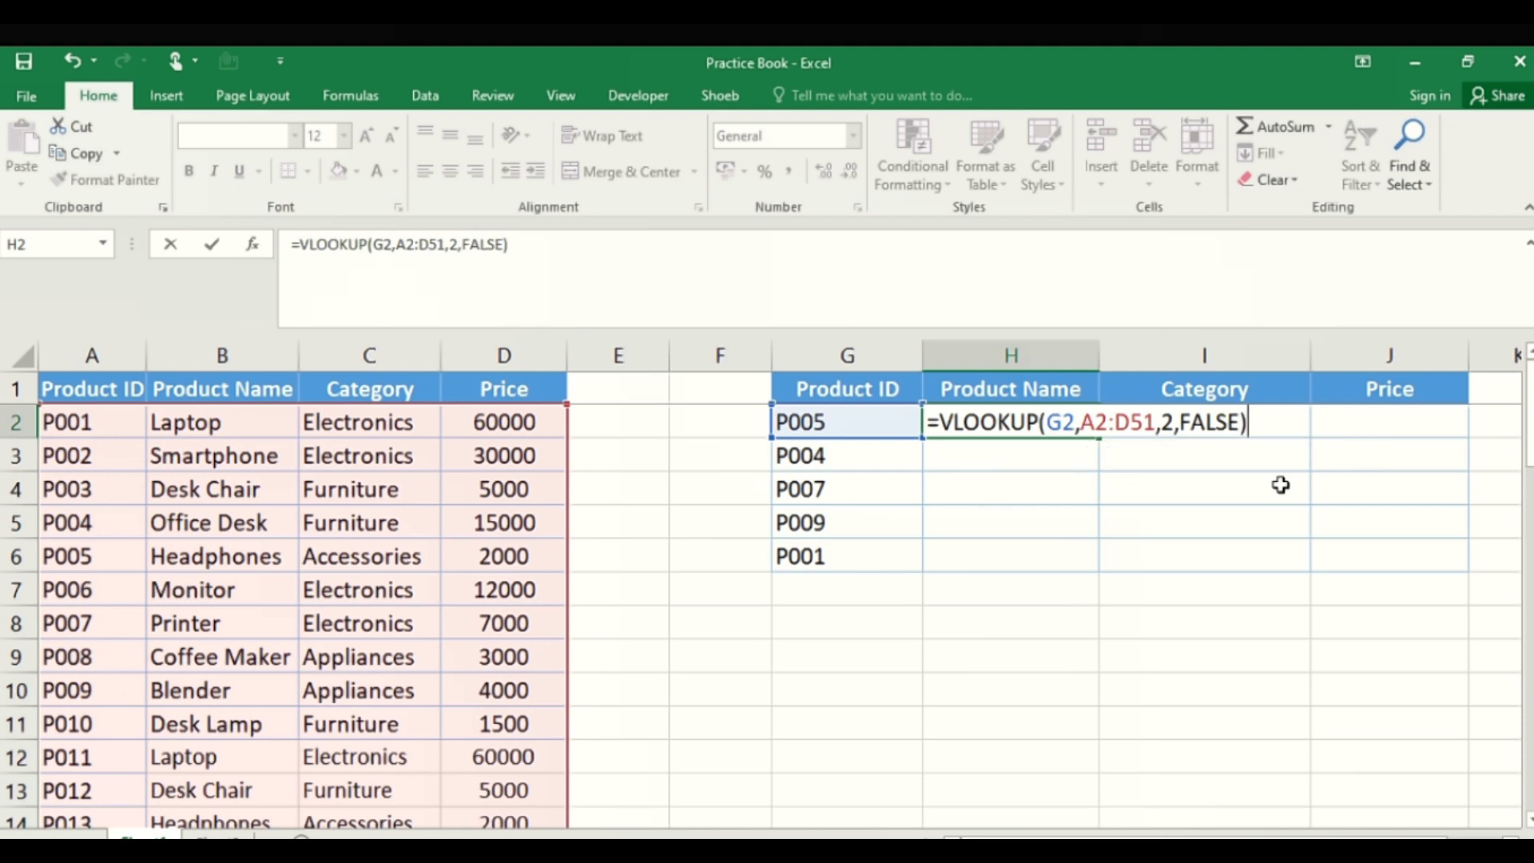
pyautogui.press('Return')
# Copy the VLOOKUP formula from H2 down through H6 to fill the Product Name column.
pyautogui.click(1008, 420)
pyautogui.hotkey('ctrl', 'c')
pyautogui.hotkey('shift', 'Down')
pyautogui.hotkey('shift', 'Down')
pyautogui.hotkey('shift', 'Down')
pyautogui.hotkey('shift', 'Down')
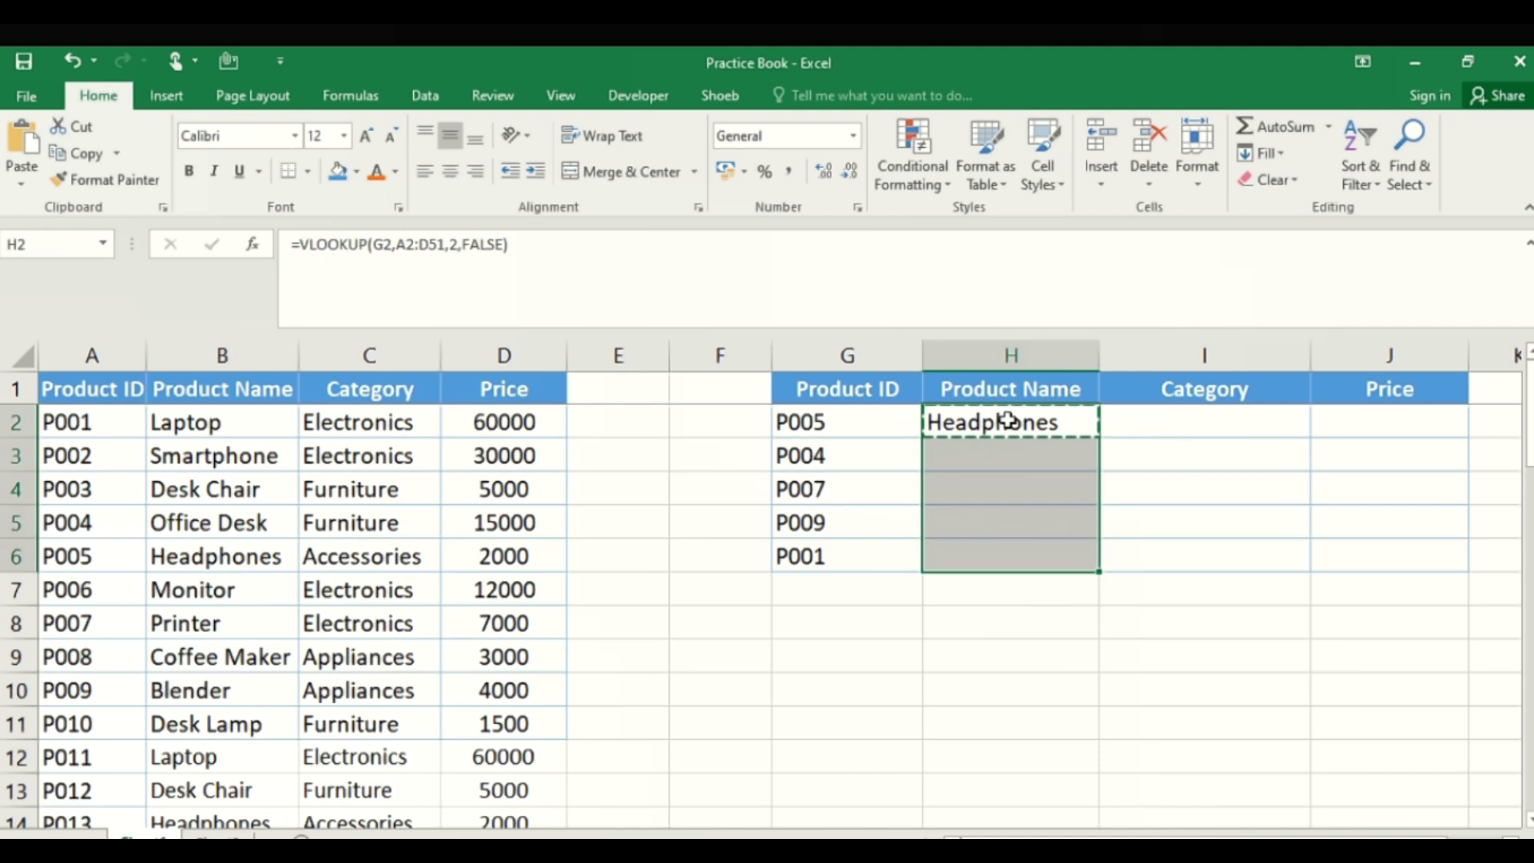
pyautogui.hotkey('ctrl', 'v')
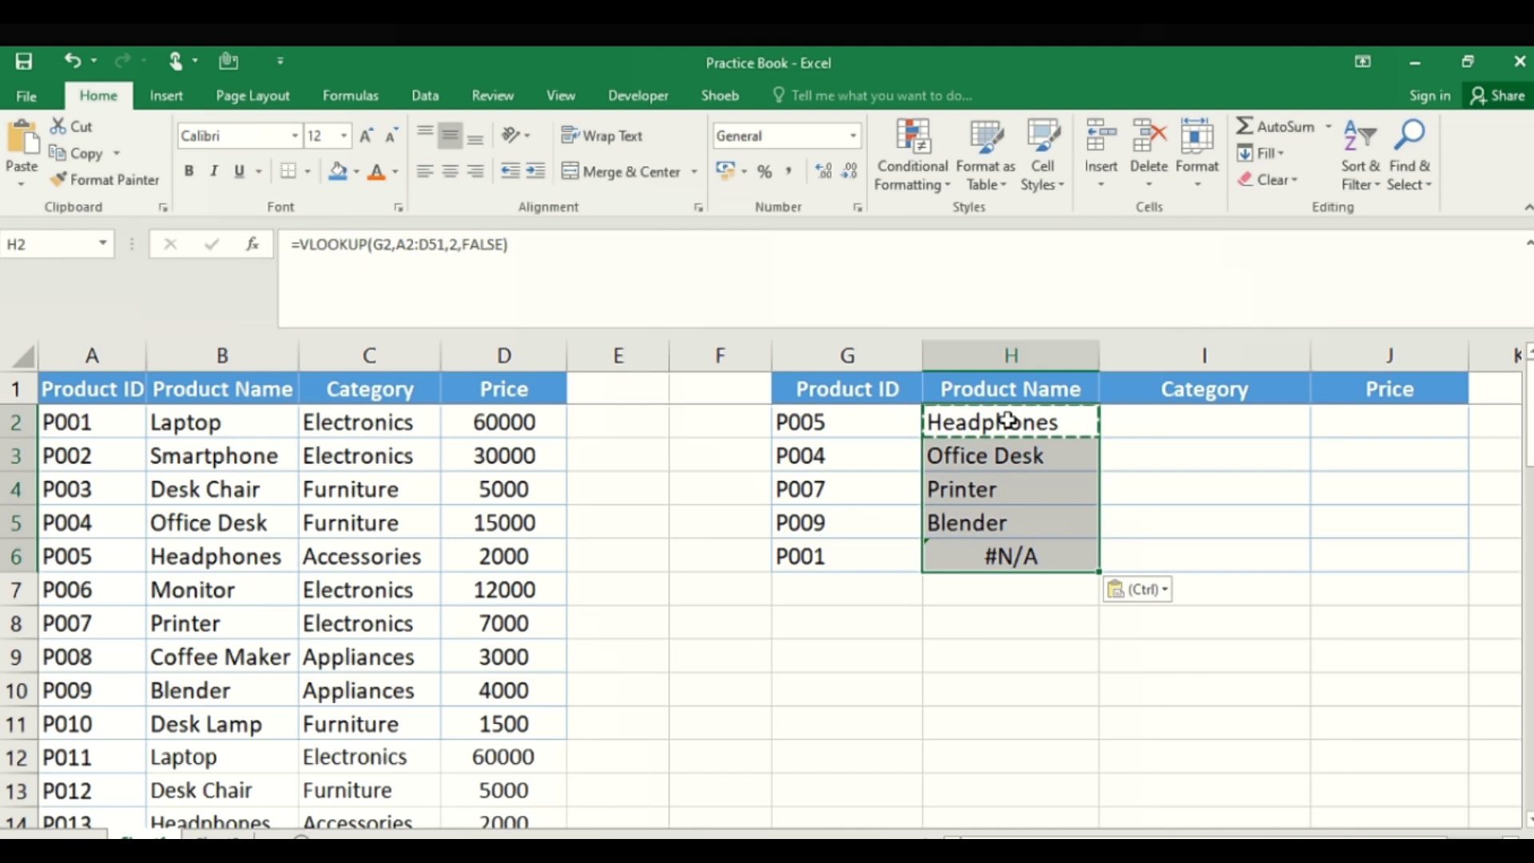
# Compare the table ranges used by the copied VLOOKUP formulas in H2 through H6.
pyautogui.click(1015, 551)
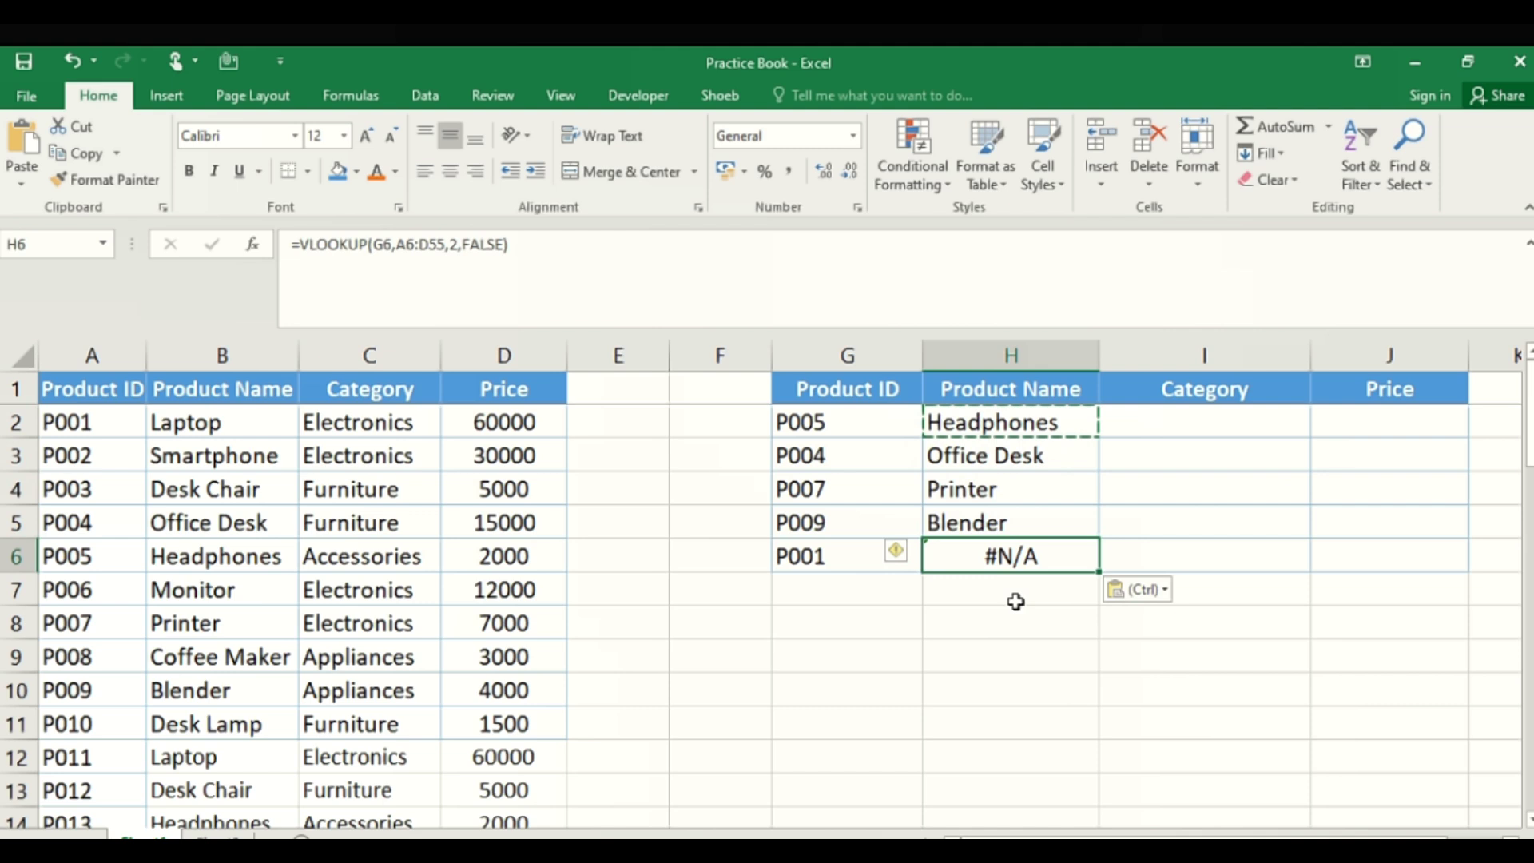
pyautogui.press('Up')
pyautogui.press('Up')
pyautogui.press('Up')
pyautogui.press('Up')
pyautogui.press('Up')
pyautogui.press('Down')
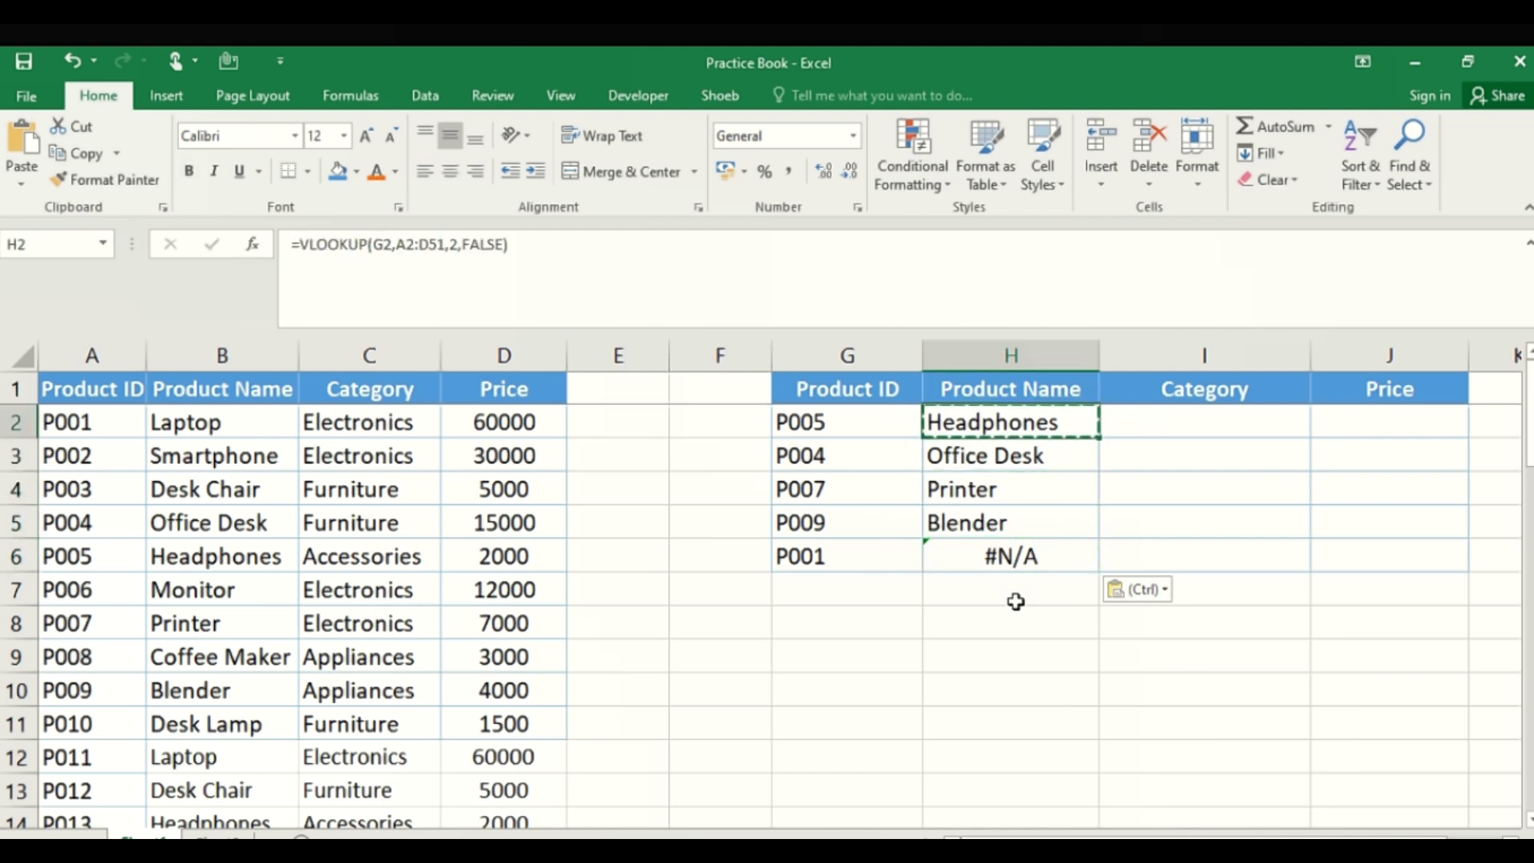
pyautogui.press('Down')
pyautogui.press('Down')
pyautogui.press('Down')
pyautogui.press('Down')
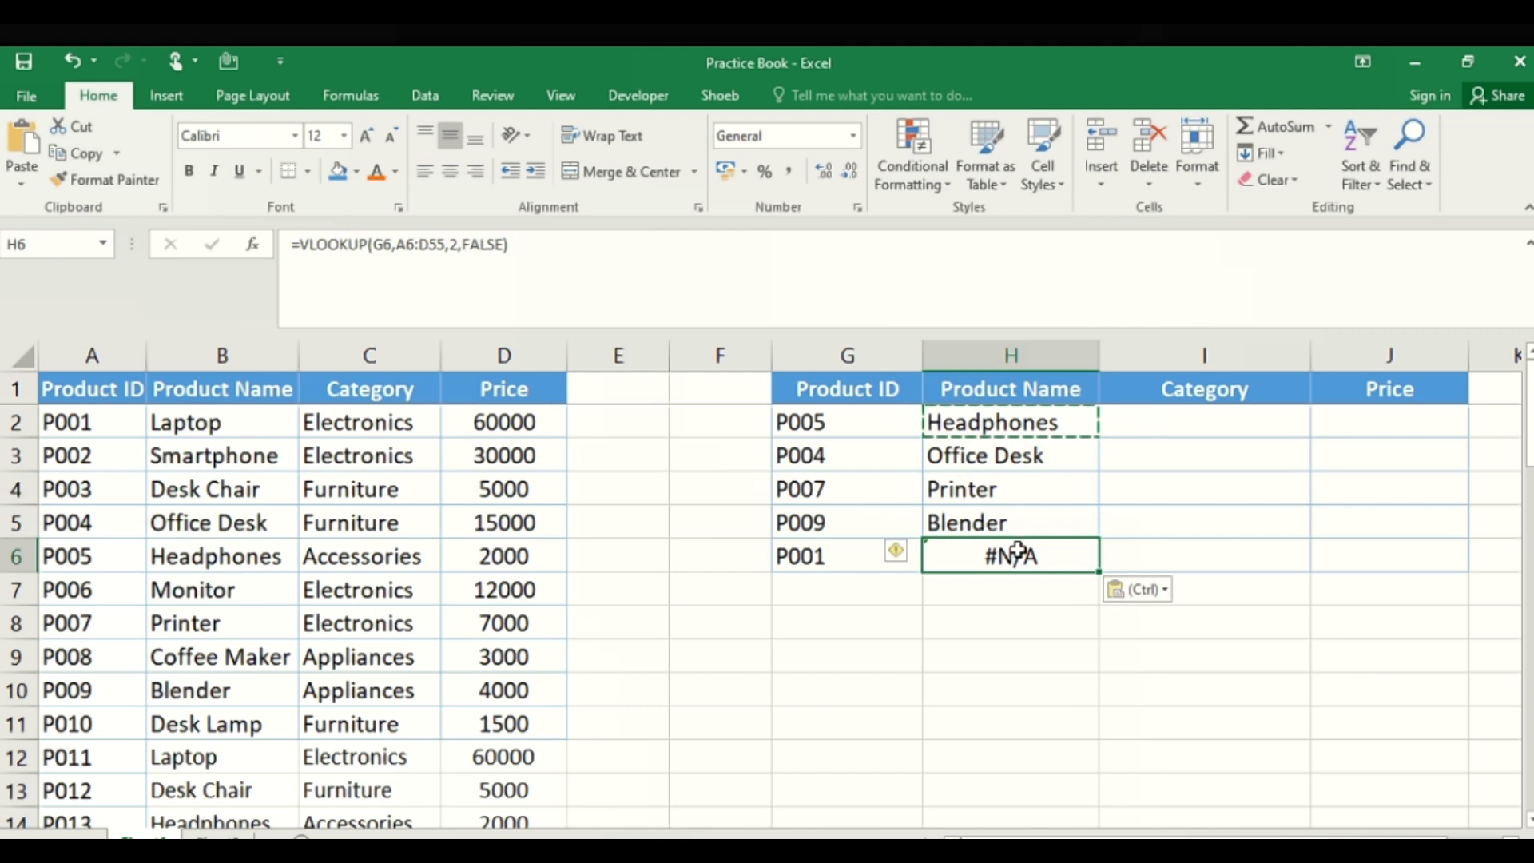
pyautogui.moveTo(1018, 561); pyautogui.dragTo(1015, 588)
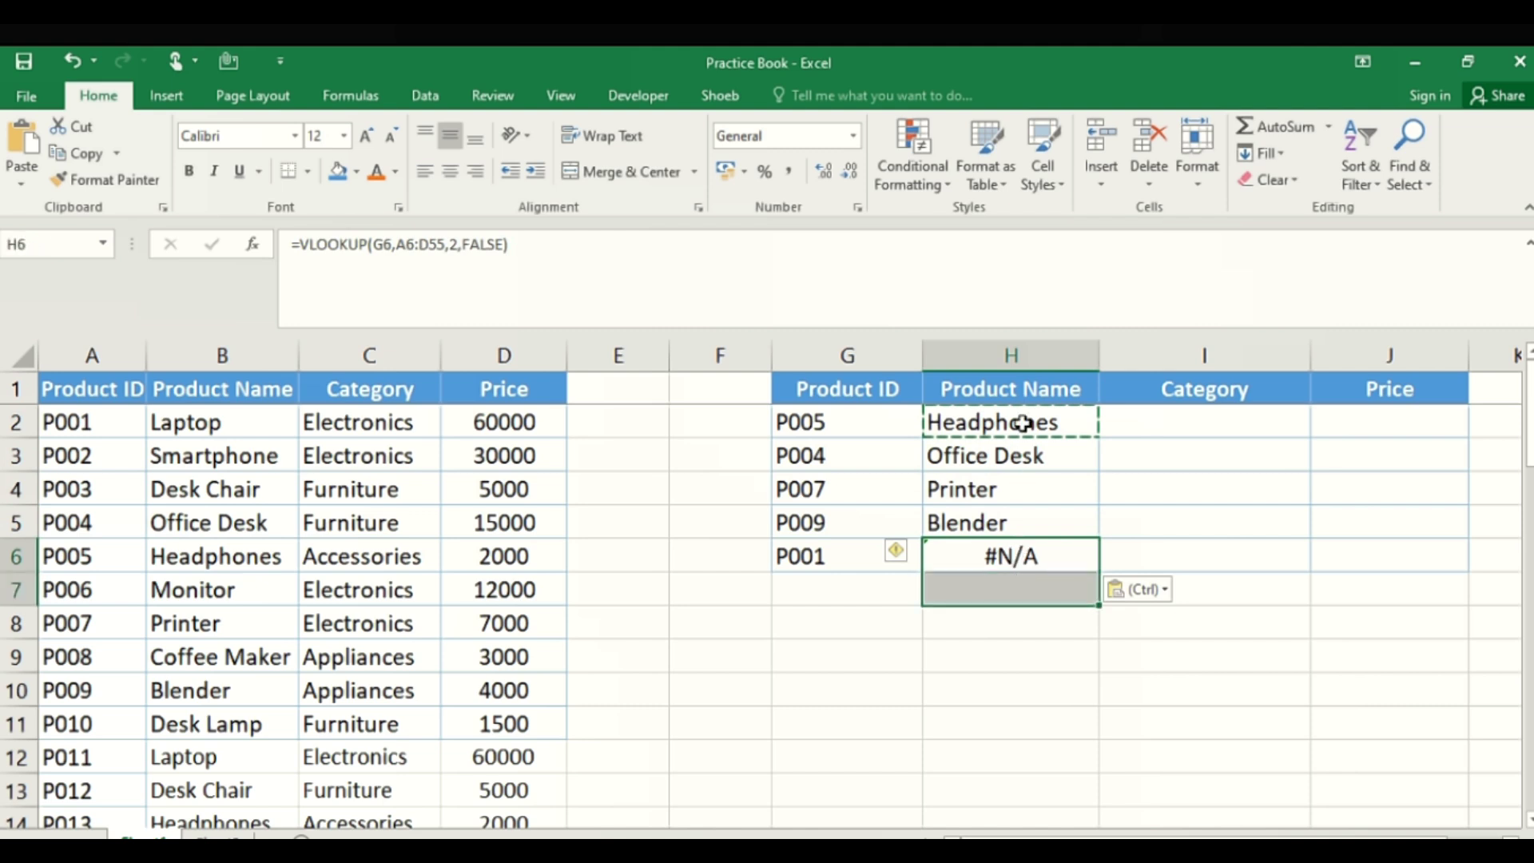
pyautogui.click(1023, 421)
pyautogui.press('Escape')
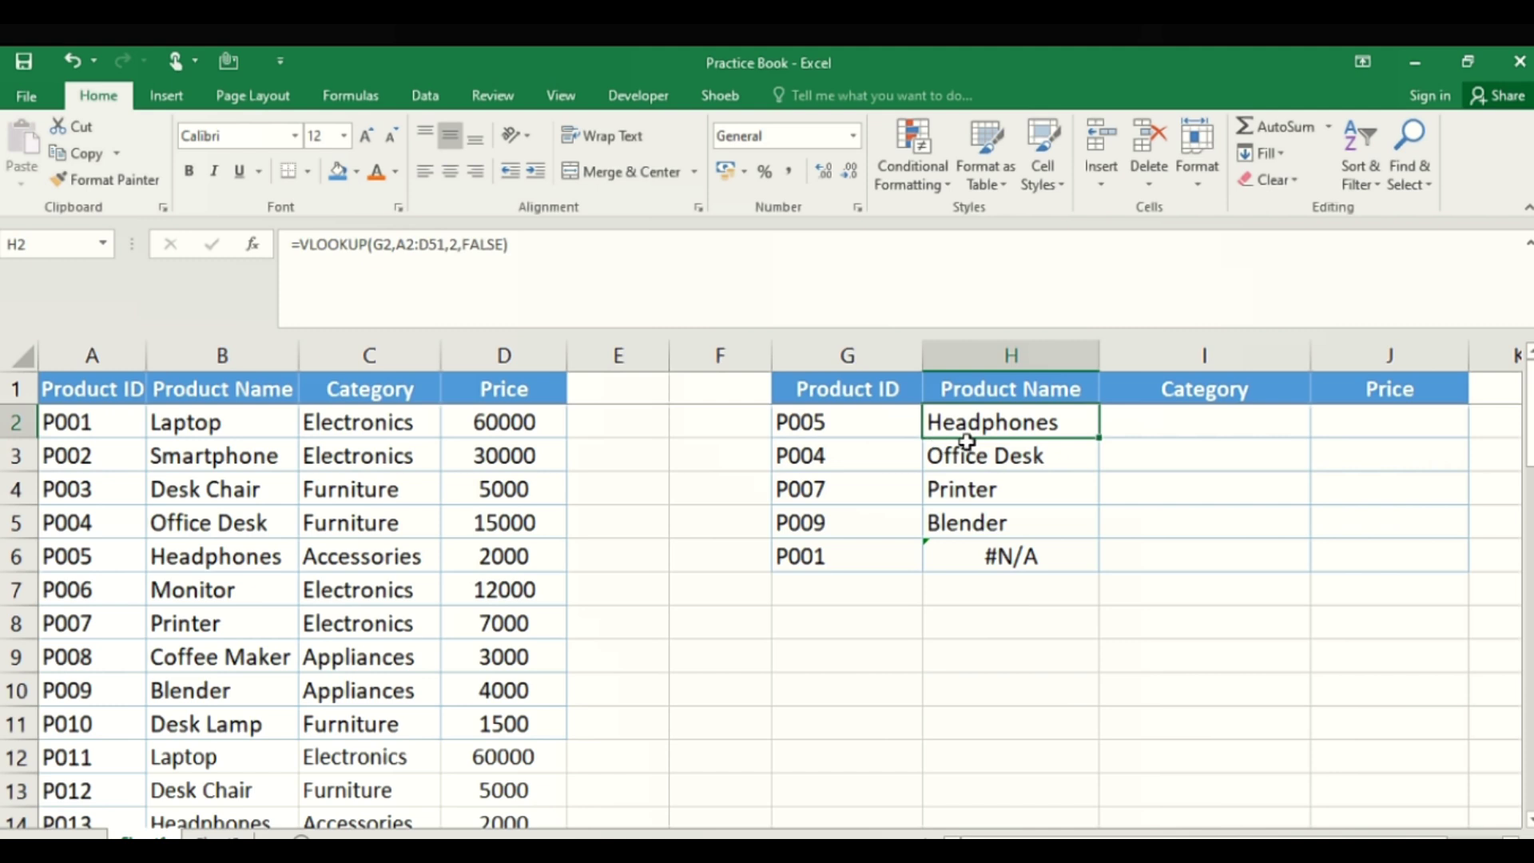
# Inspect the cell references highlighted by the VLOOKUP formula in H3.
pyautogui.hotkey('ctrl', 'c')
pyautogui.press('Escape')
pyautogui.click(979, 462)
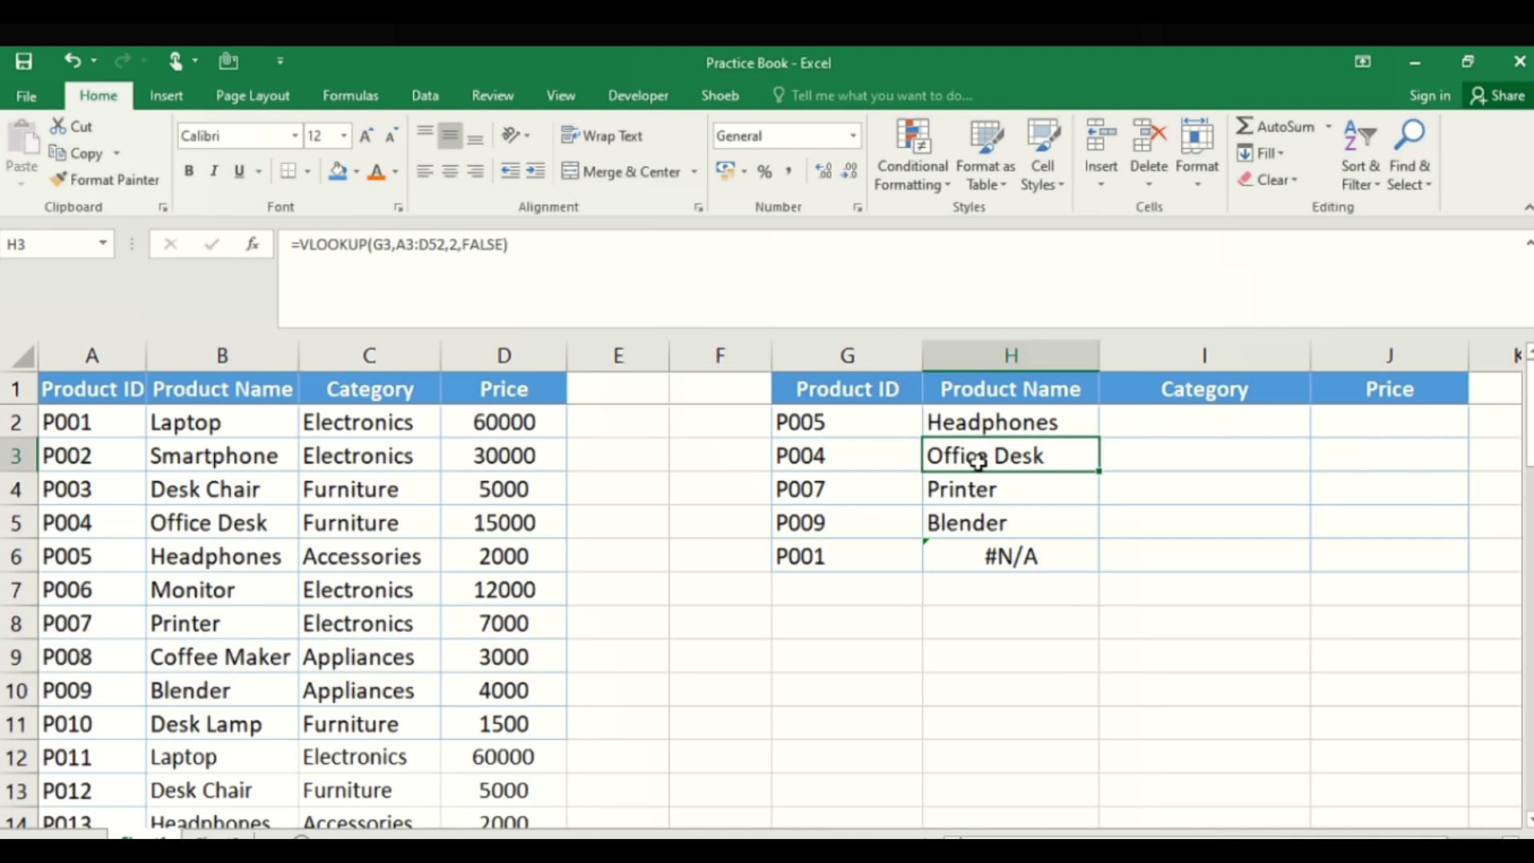
pyautogui.press('F2')
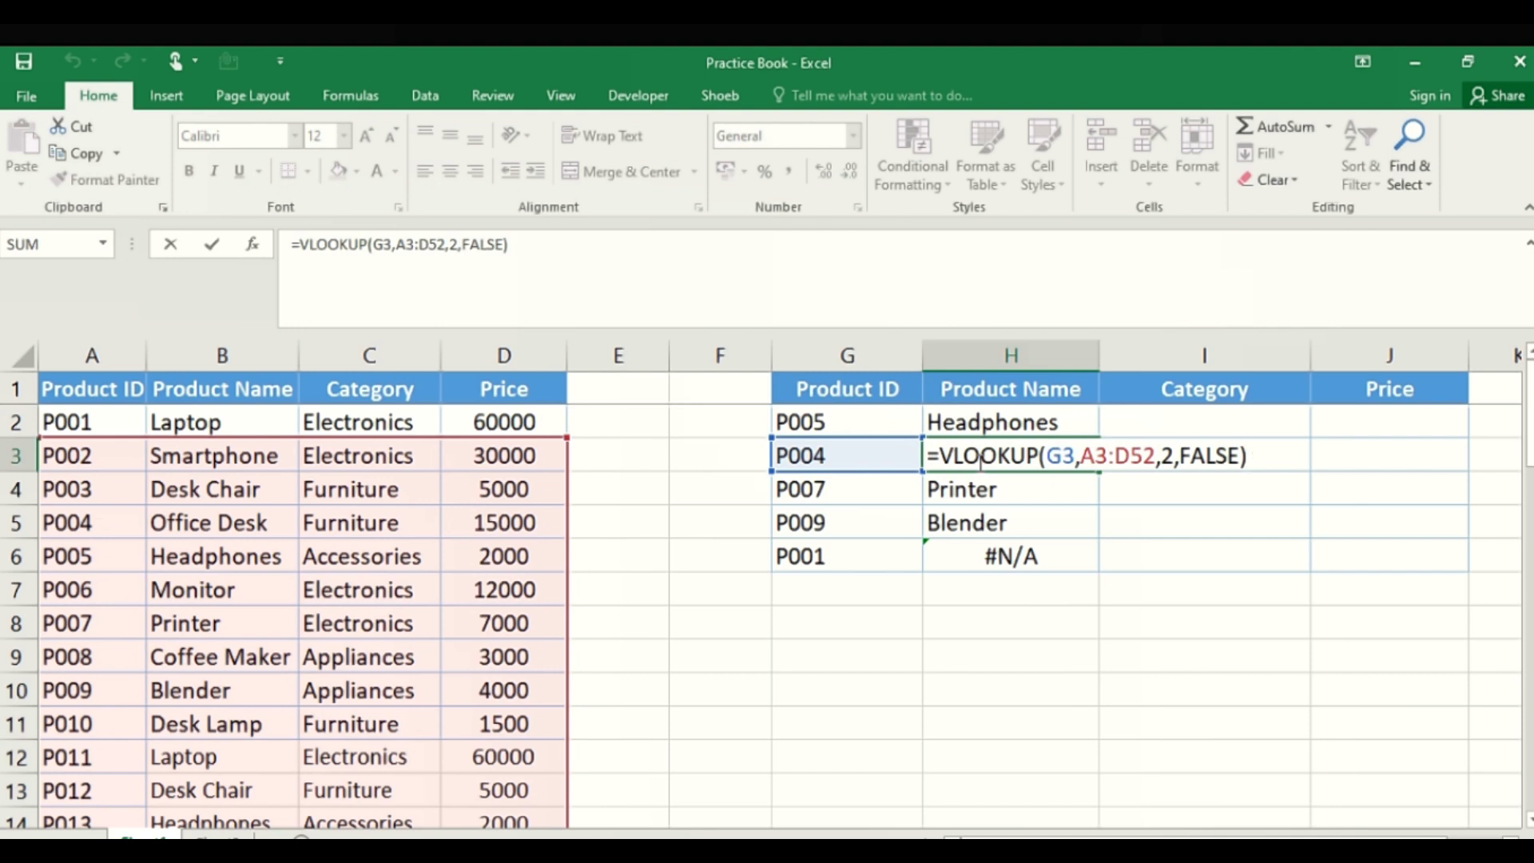
pyautogui.hotkey('shift', 'Return')
# Make the table range in H2's VLOOKUP formula absolute as $A$2:$D$51.
pyautogui.press('F2')
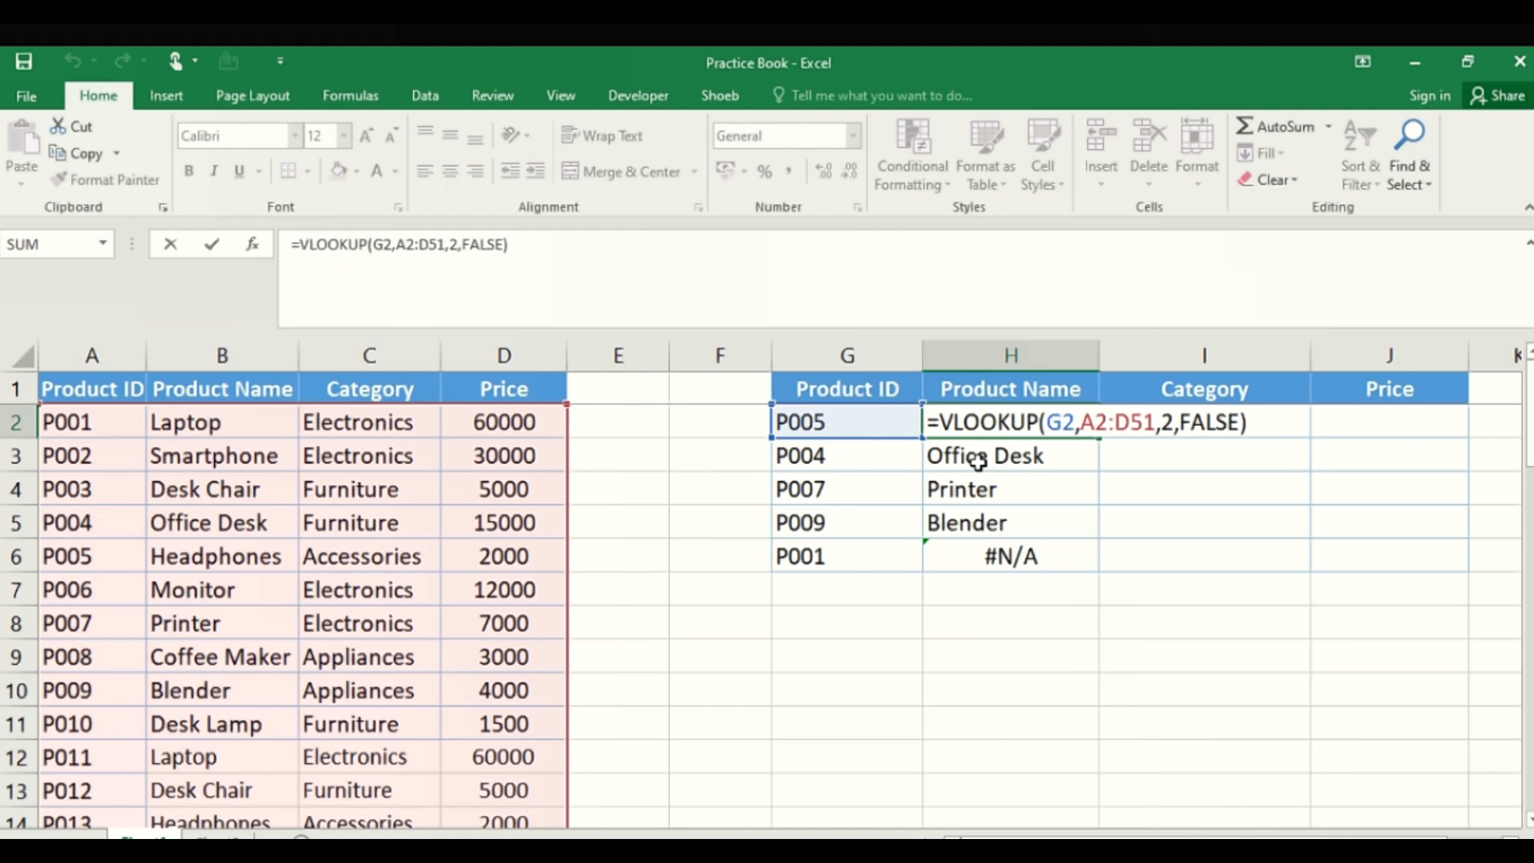
pyautogui.press('Left')
pyautogui.press('Left')
pyautogui.press('Left')
pyautogui.press('Left')
pyautogui.press('Left')
pyautogui.press('Left')
pyautogui.press('Left')
pyautogui.press('Left')
pyautogui.press('Left')
pyautogui.press('Left')
pyautogui.press('Left')
pyautogui.press('Left')
pyautogui.press('Left')
pyautogui.press('Left')
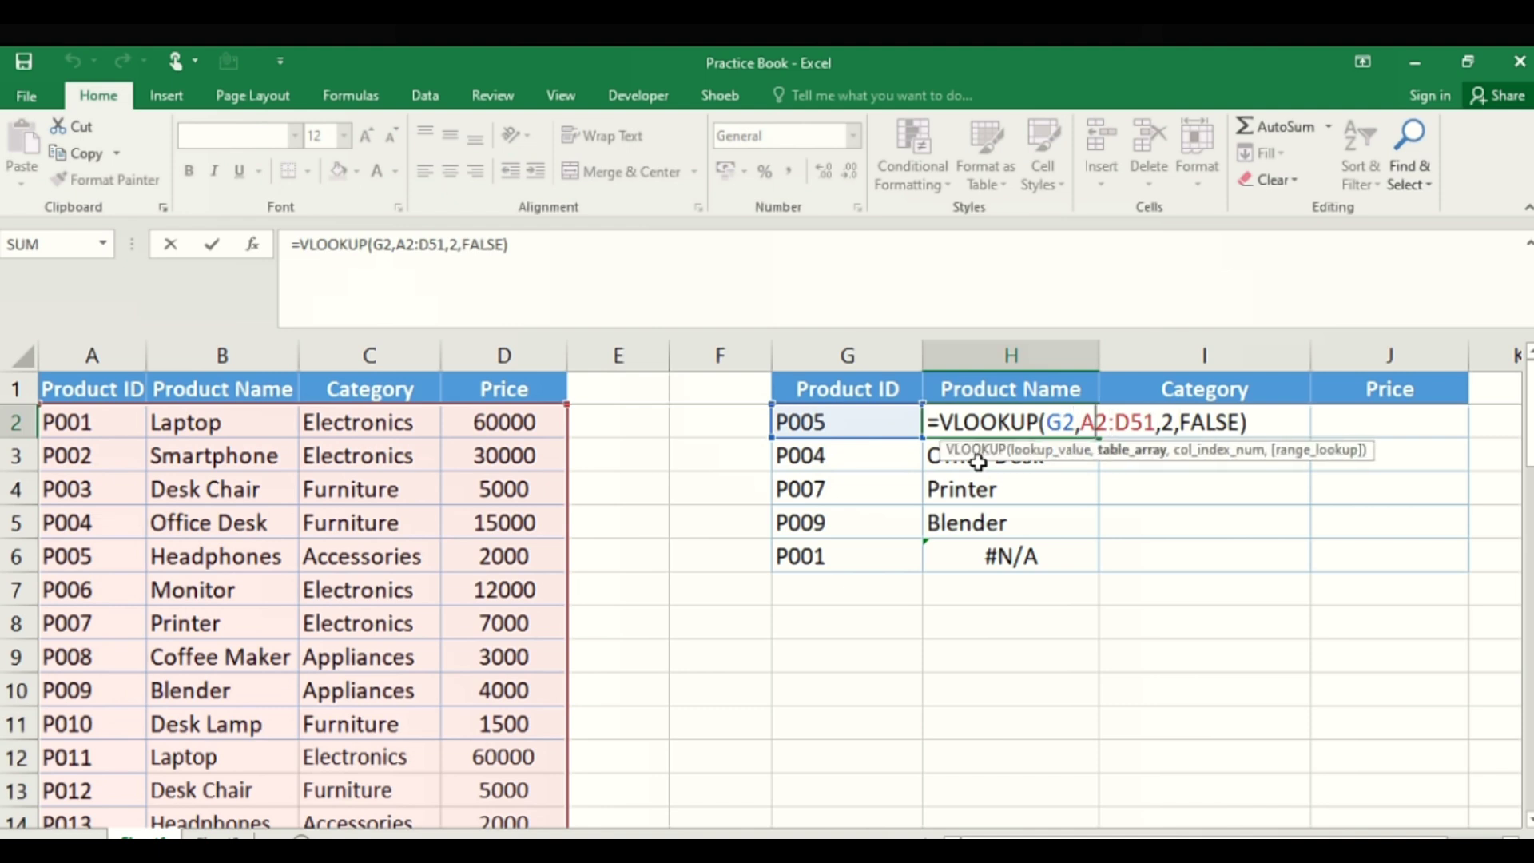
pyautogui.press('F4')
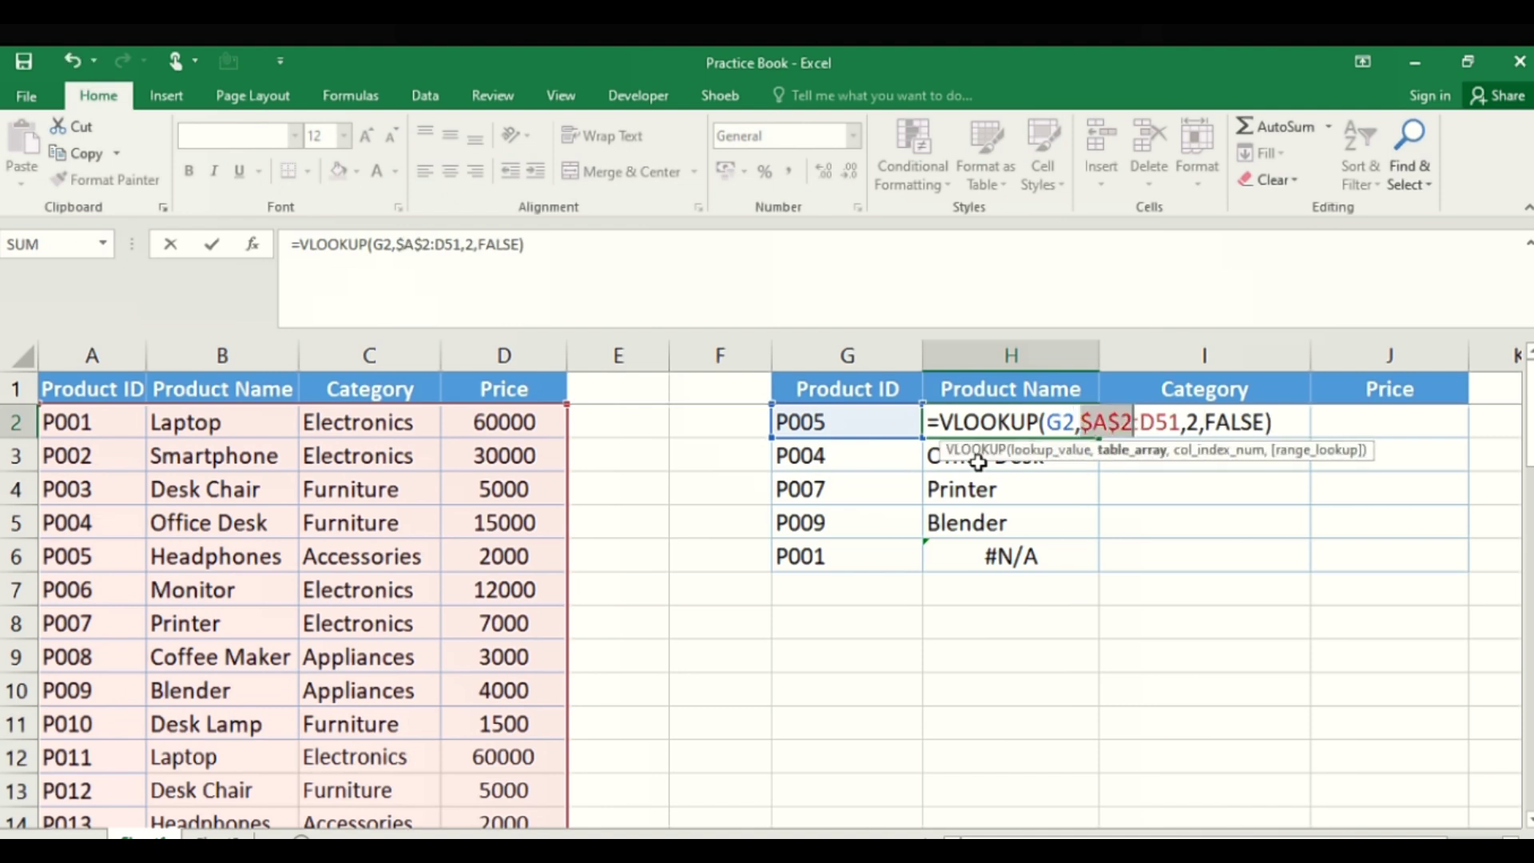
pyautogui.press('Right')
pyautogui.press('Right')
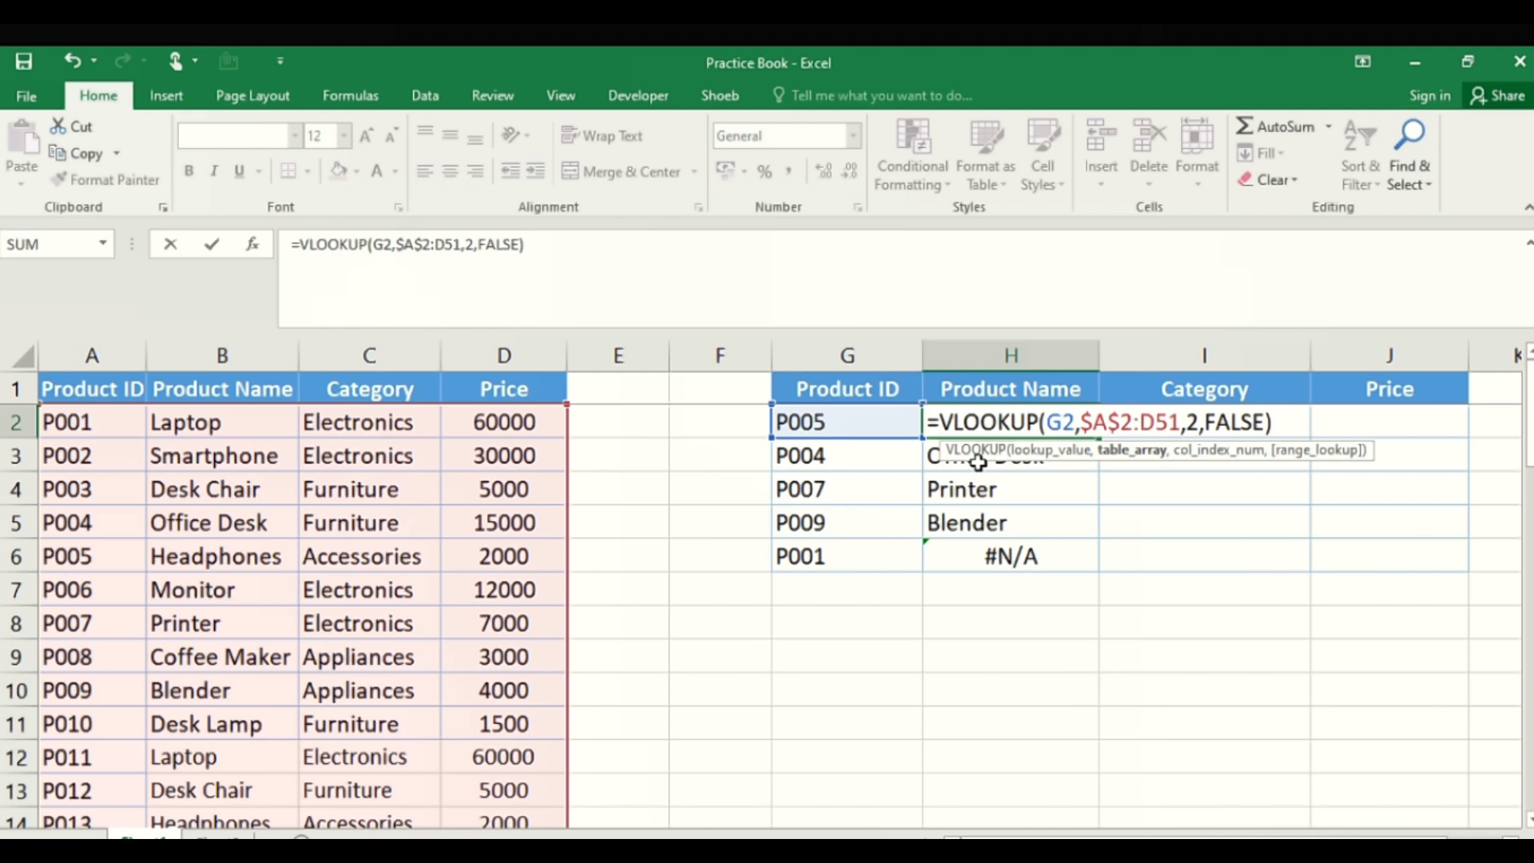
pyautogui.press('F4')
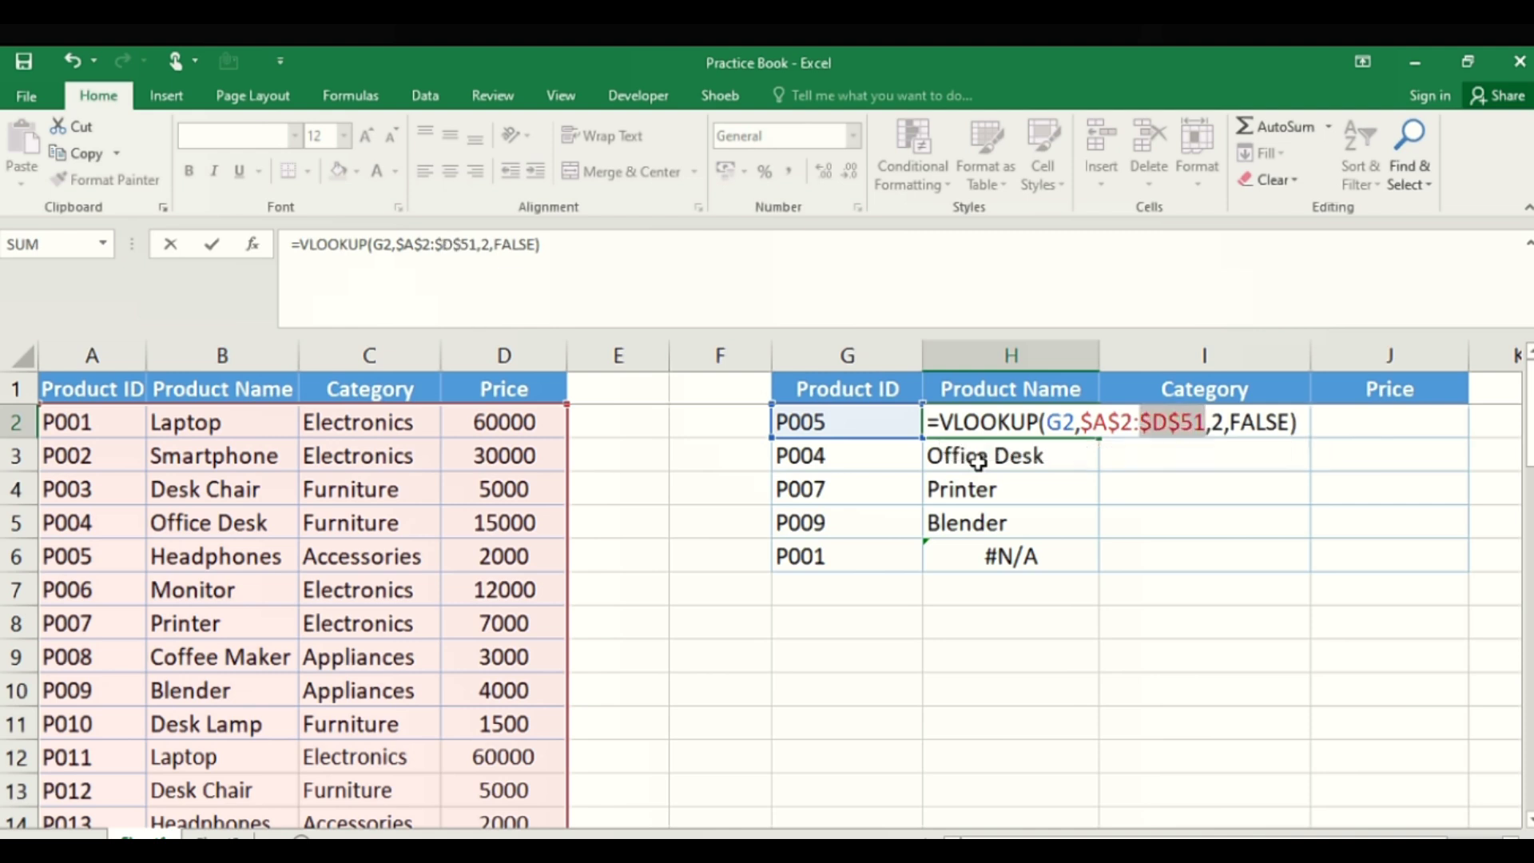
pyautogui.press('Return')
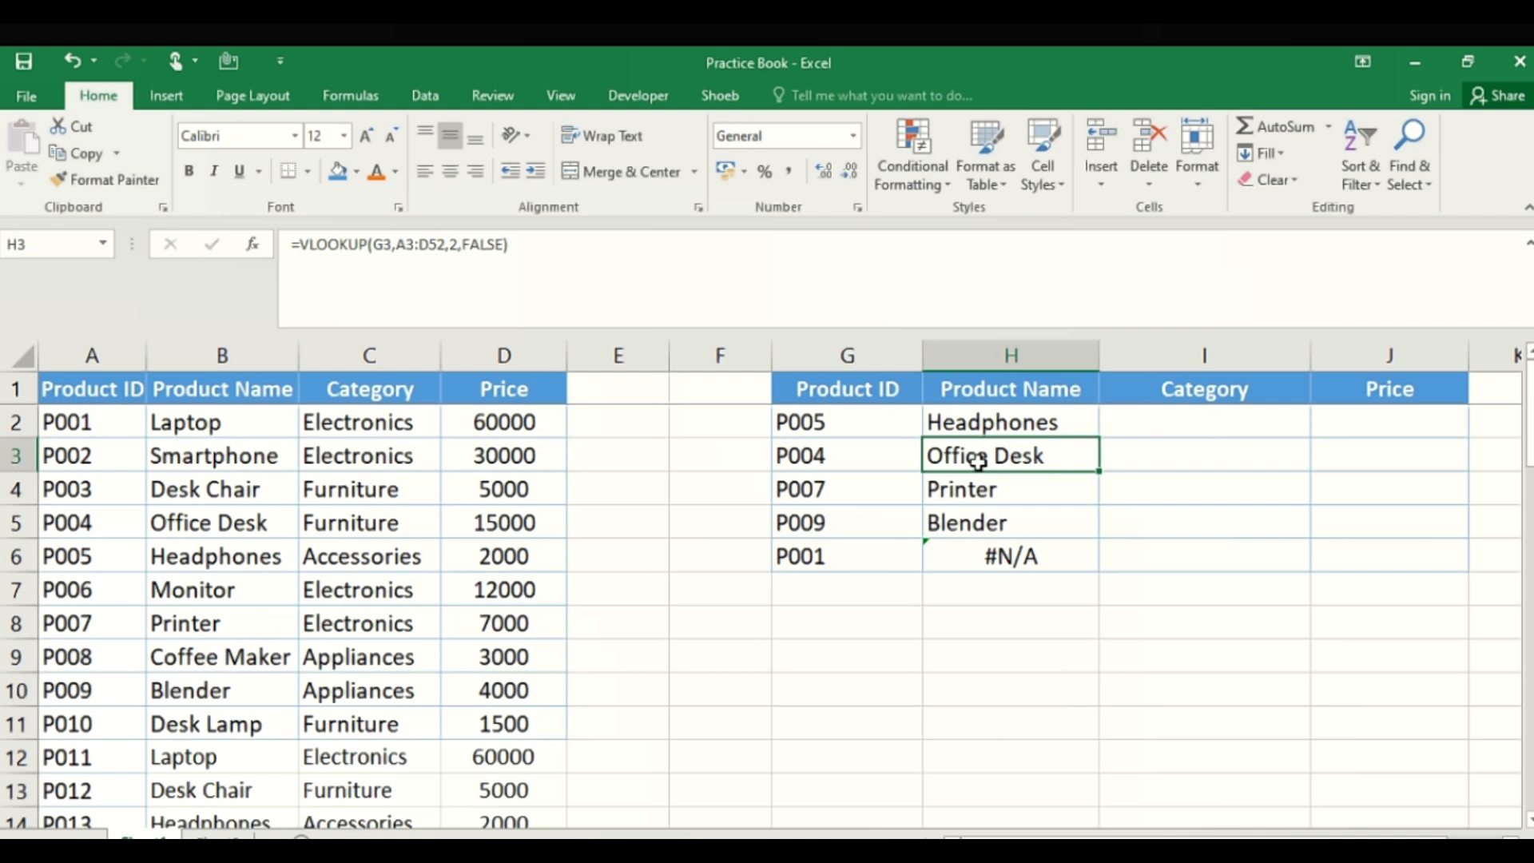
# Copy the corrected VLOOKUP formula from H2 down through H6, replacing the earlier Product Name formulas.
pyautogui.press('Up')
pyautogui.hotkey('ctrl', 'c')
pyautogui.hotkey('shift', 'Down')
pyautogui.hotkey('shift', 'Down')
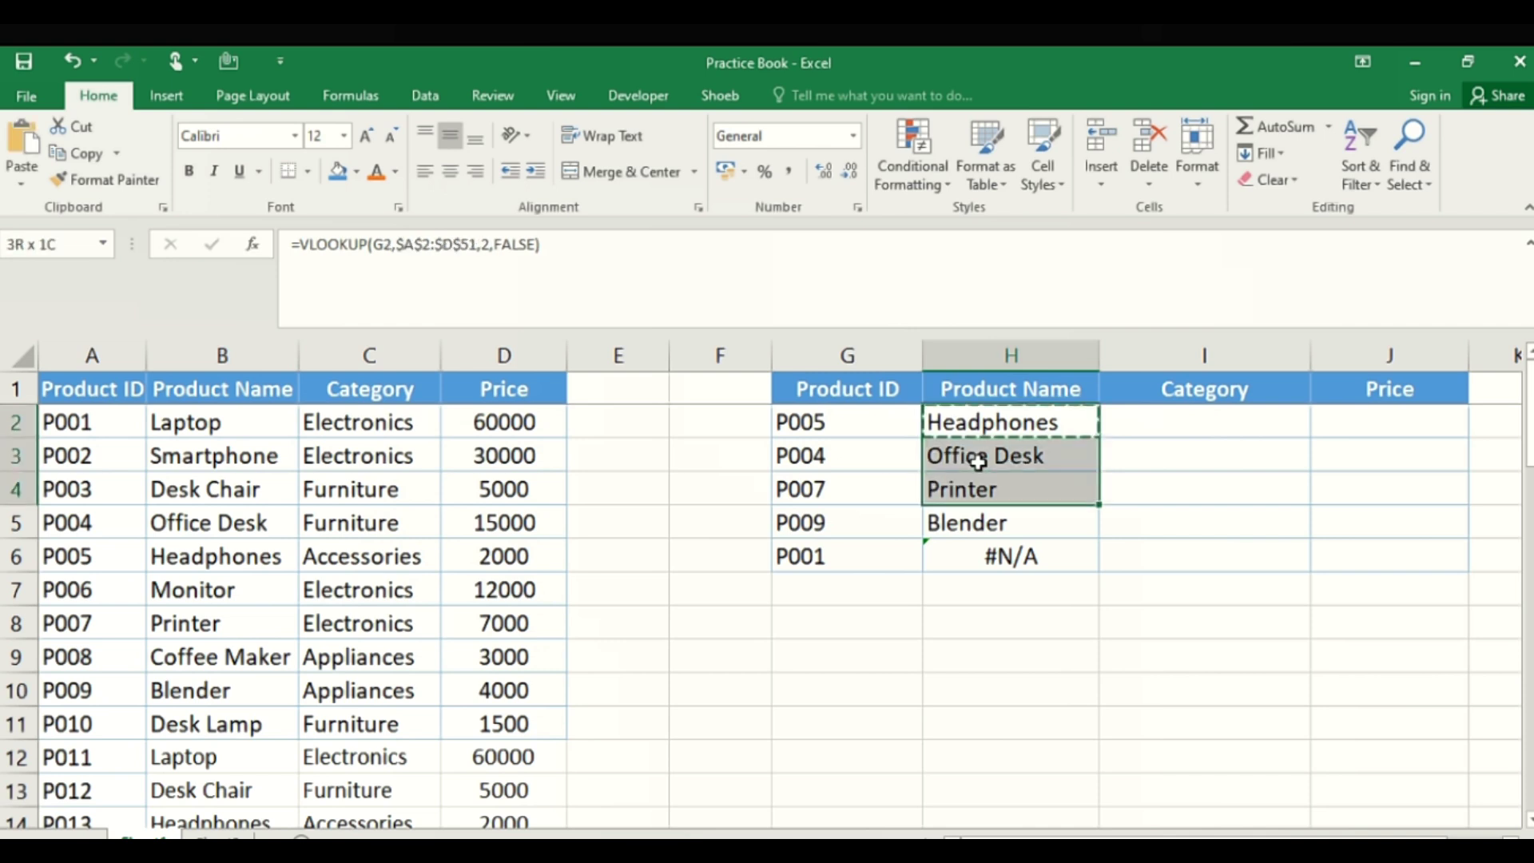
pyautogui.hotkey('shift', 'Down')
pyautogui.hotkey('shift', 'Down')
pyautogui.hotkey('ctrl', 'v')
pyautogui.hotkey('ctrl', 'v')
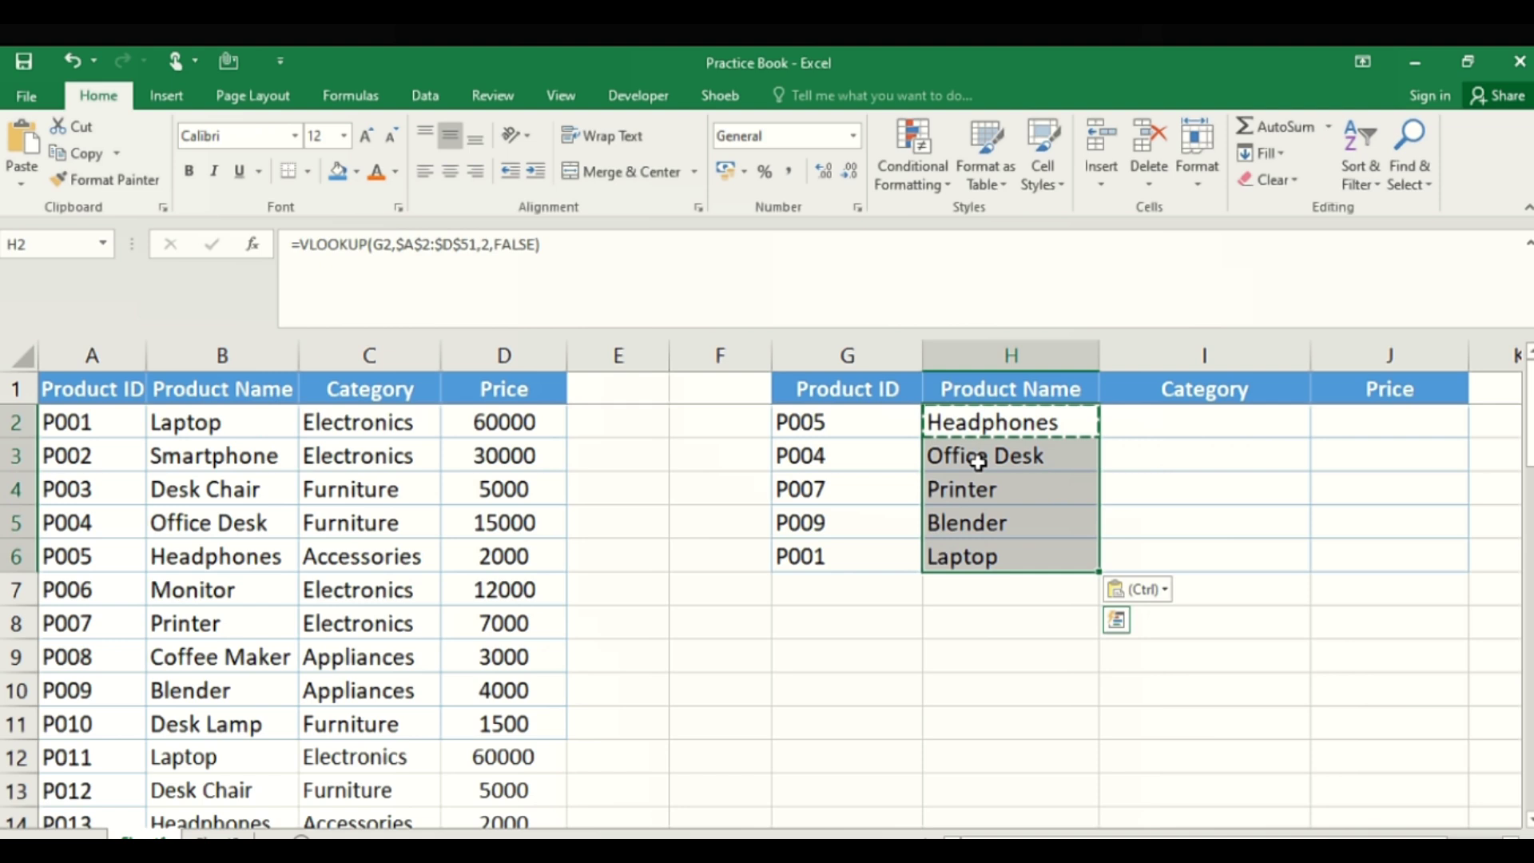
pyautogui.press('Escape')
pyautogui.hotkey('shift', 'BackSpace')
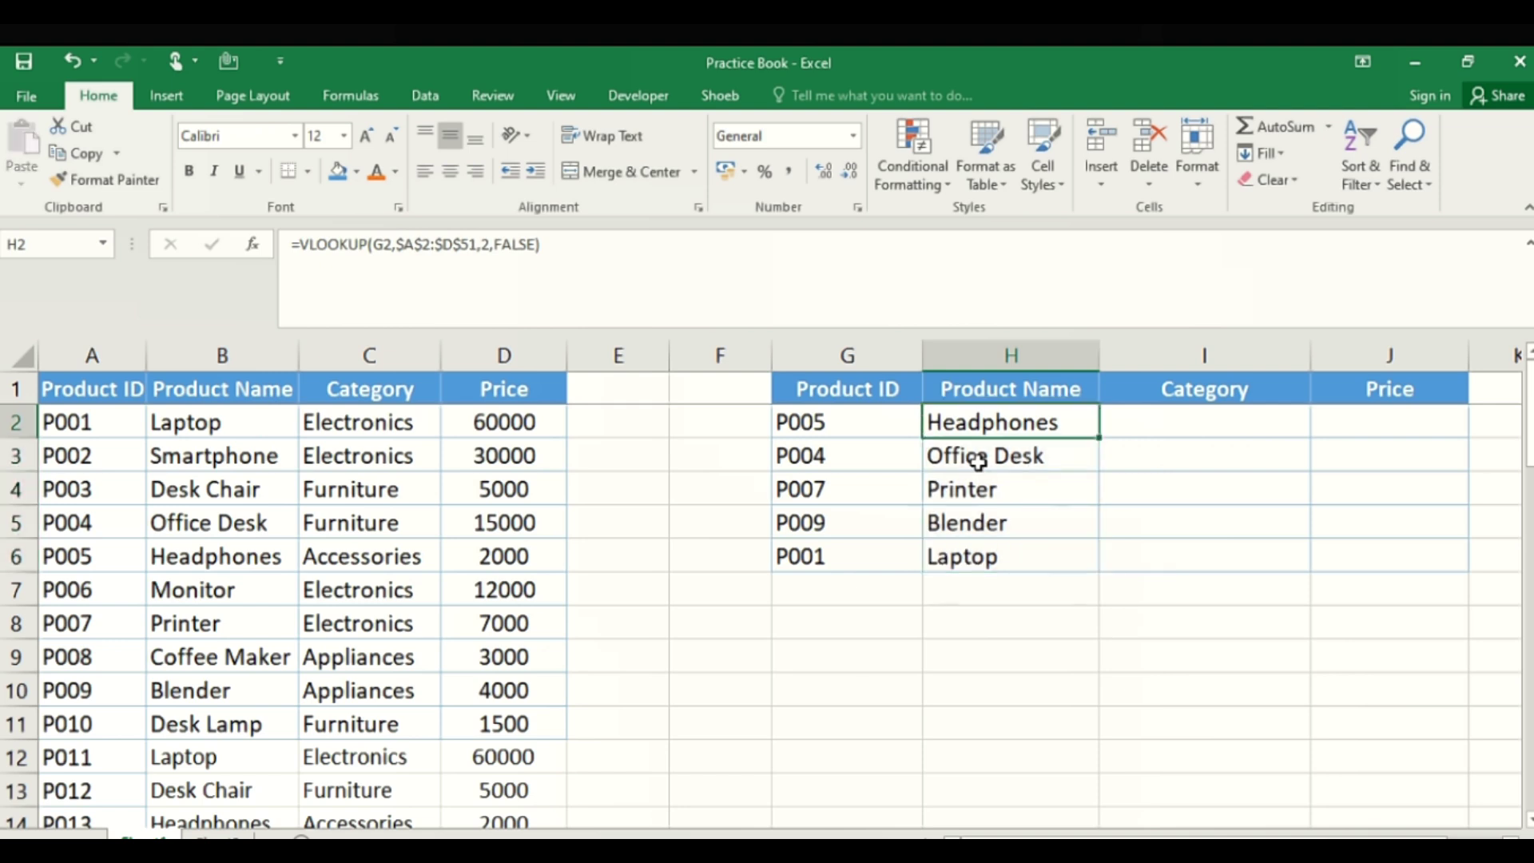
# Check the fixed table range in the Product Name formulas, comparing the last row's formula in H6 with H2.
pyautogui.hotkey('ctrl', 'Down')
pyautogui.hotkey('ctrl', 'Up')
pyautogui.press('Down')
pyautogui.click(980, 554)
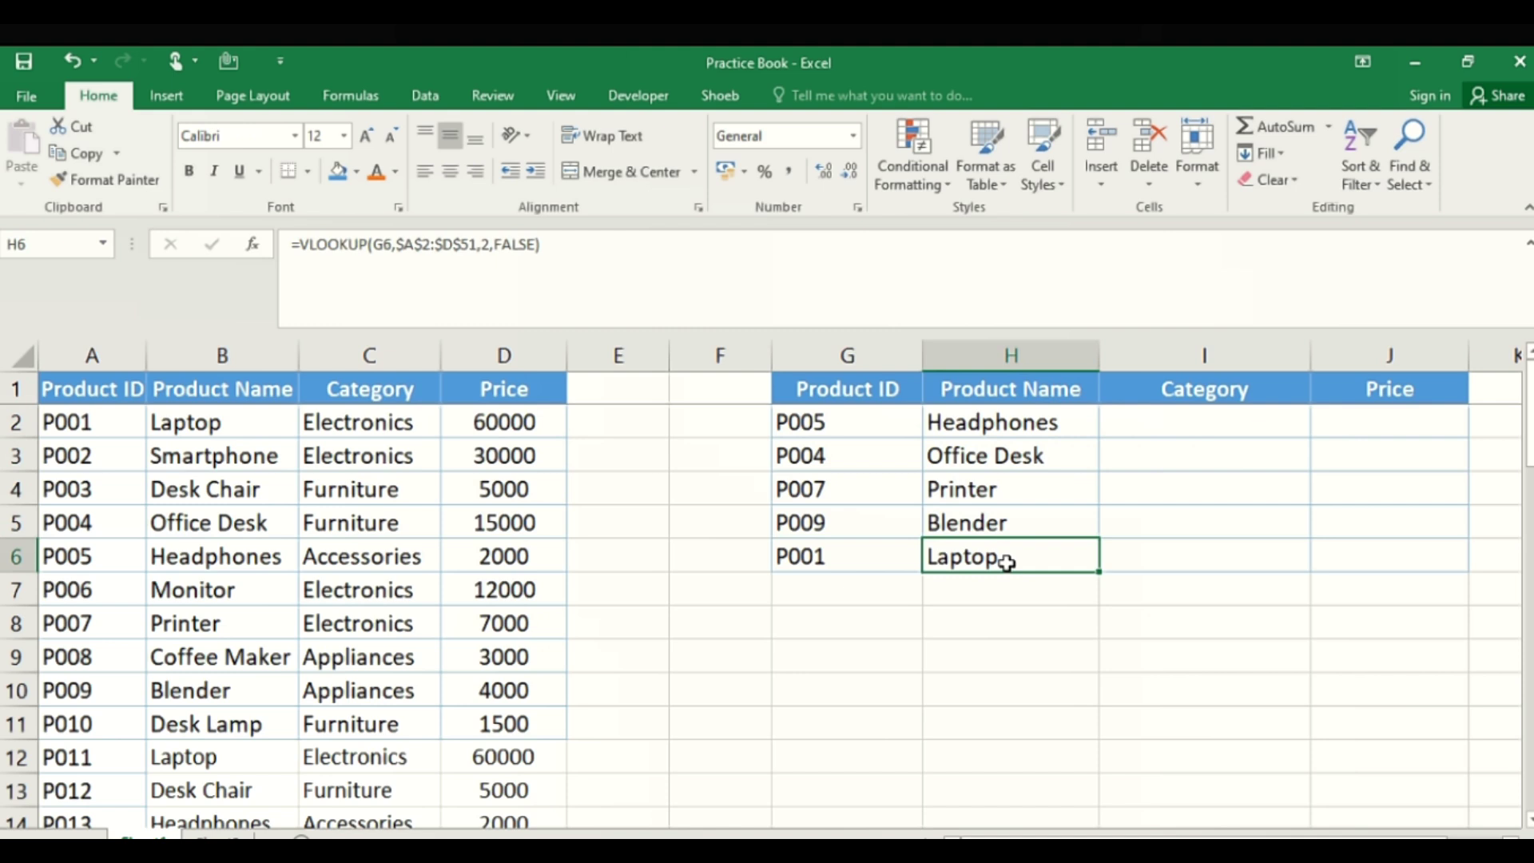
pyautogui.hotkey('ctrl', 'Up')
pyautogui.press('Down')
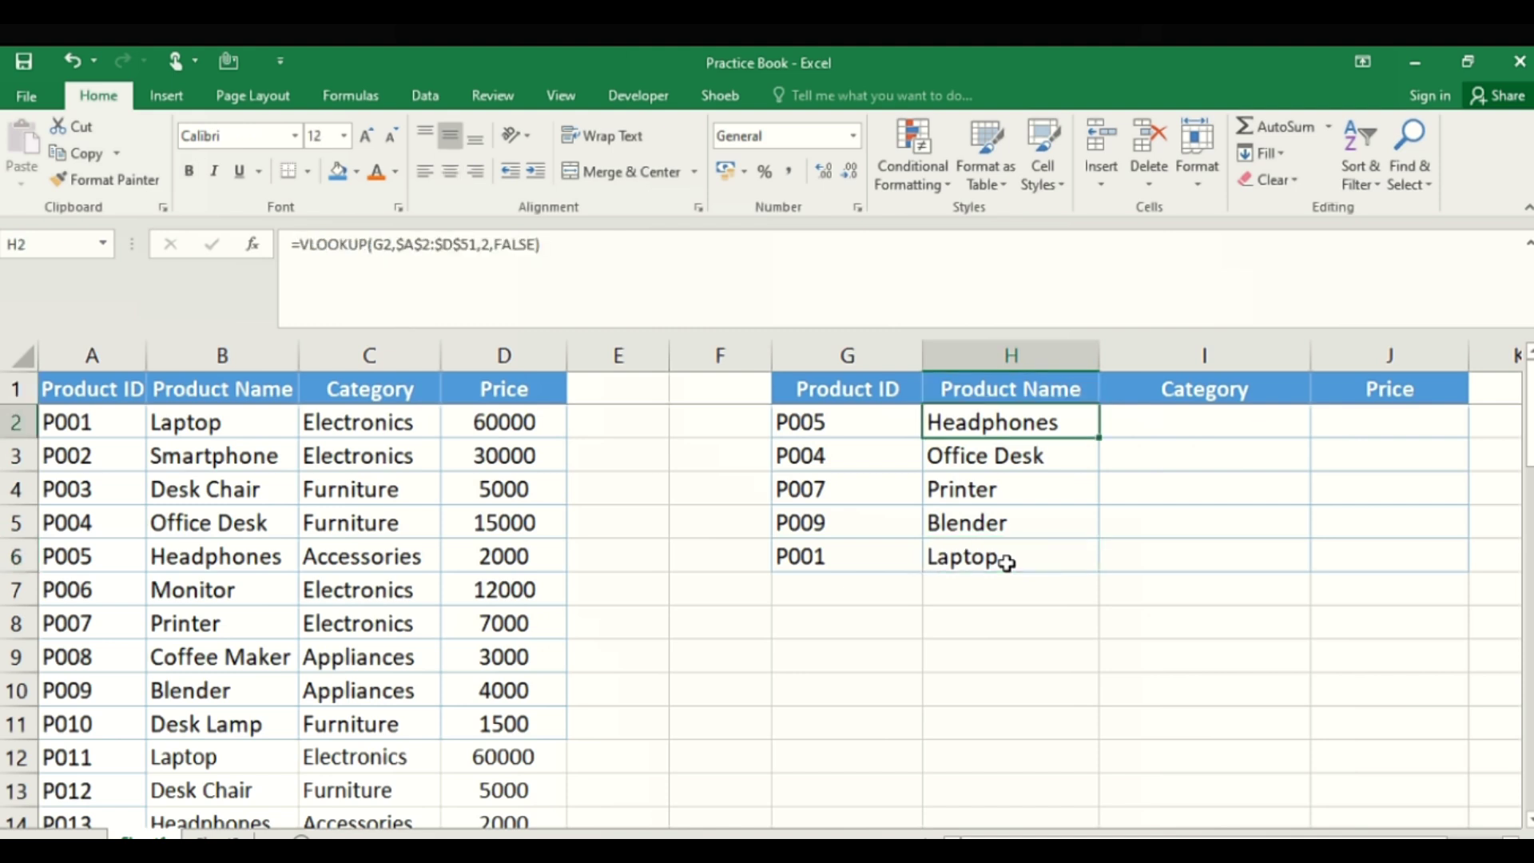
pyautogui.press('Right')
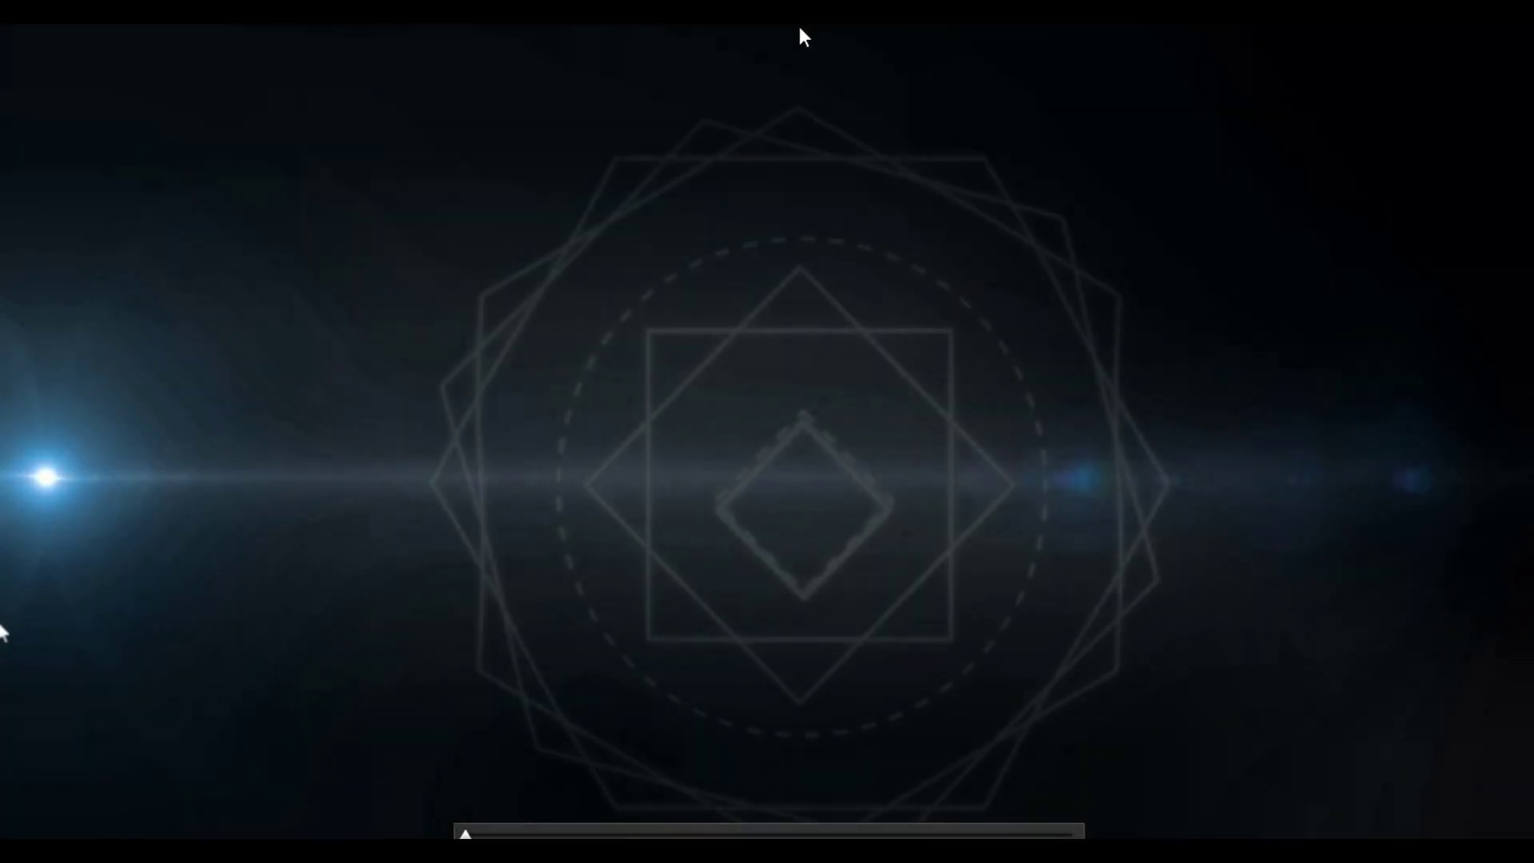
pyautogui.moveTo(969, 28)
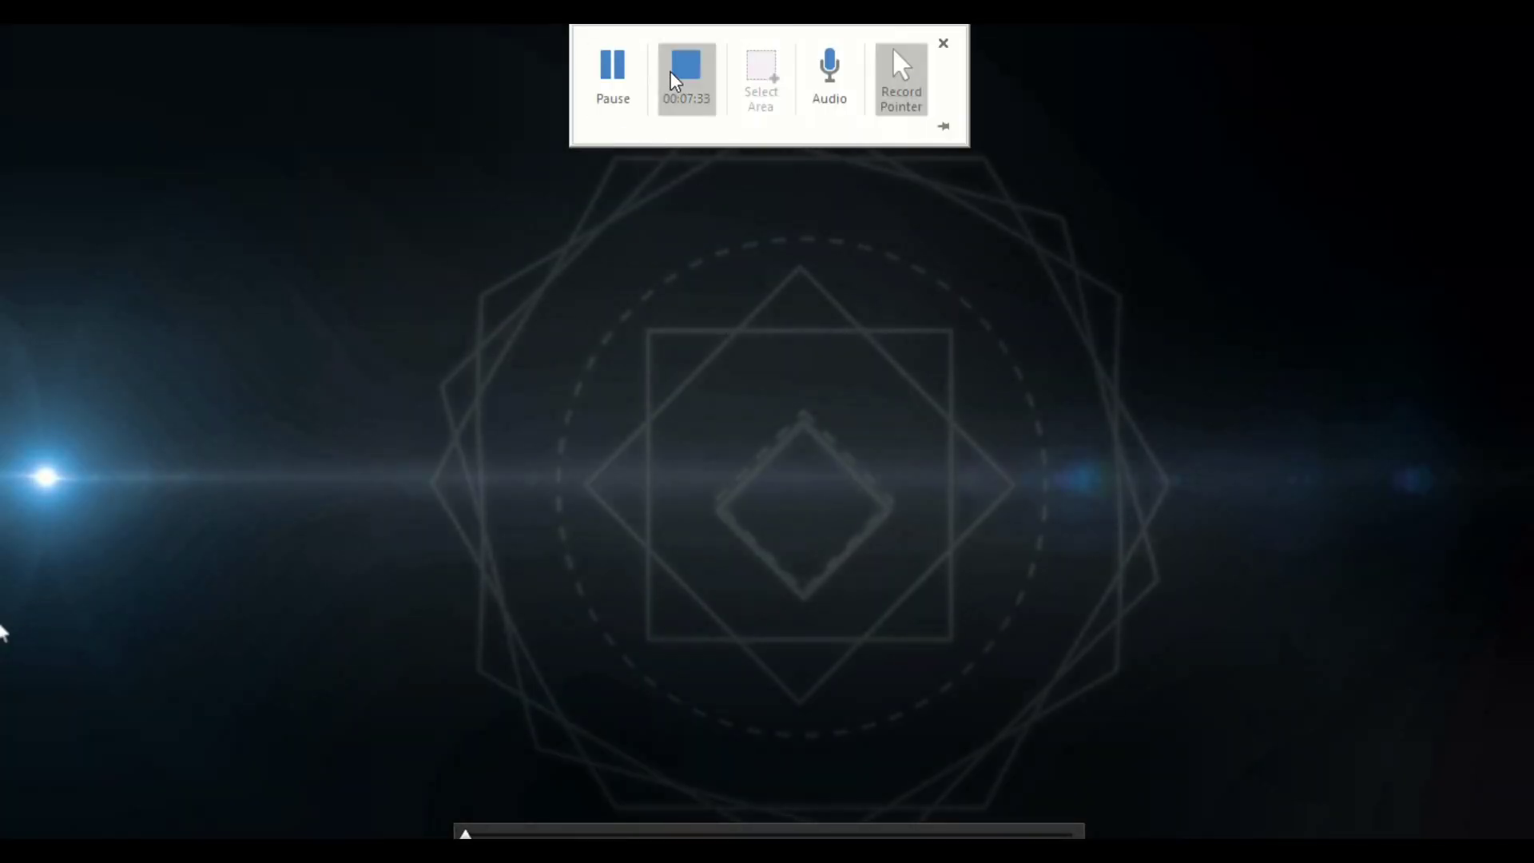